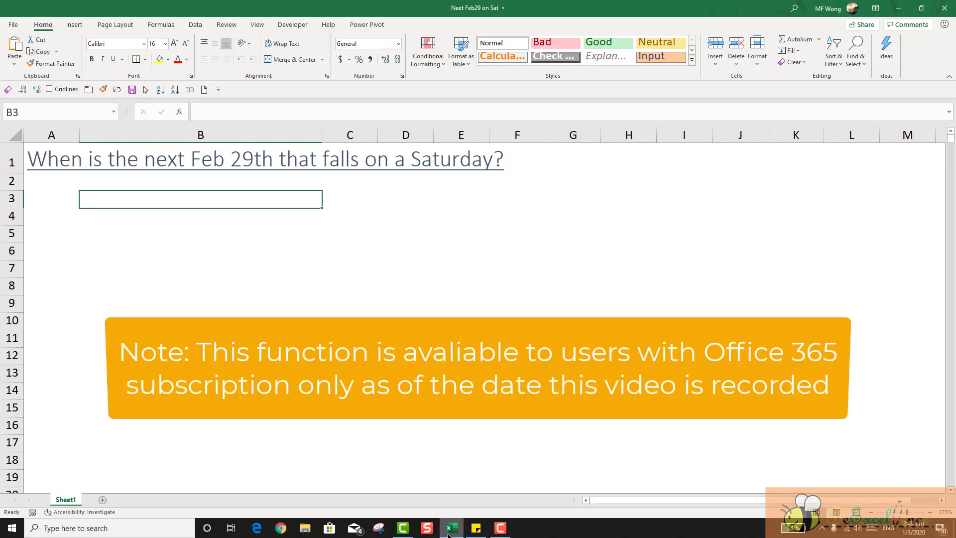
# Enter =SEQUENCE(10,1,1,1) in B3 so the numbers 1 to 10 spill down B3:B12
pyautogui.write('=')
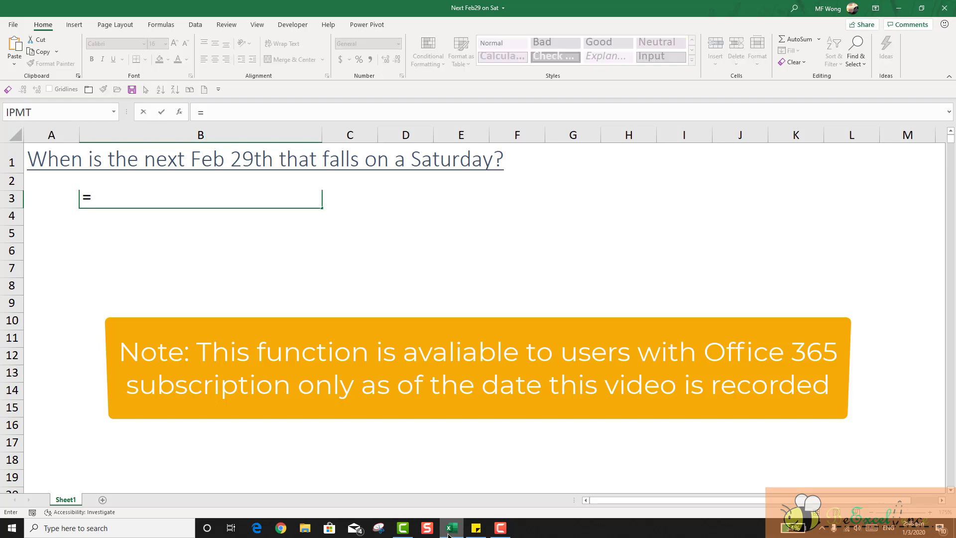
pyautogui.write('se')
pyautogui.write('q')
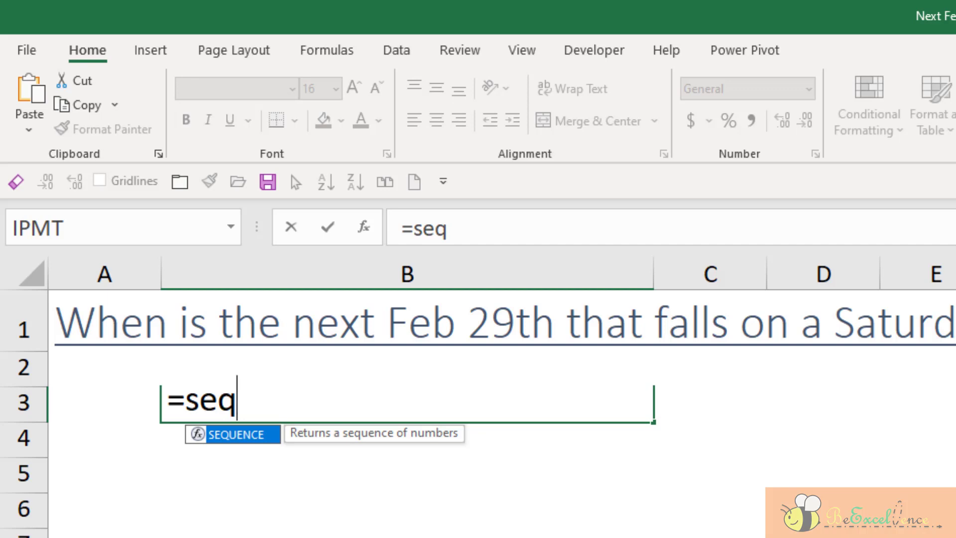
pyautogui.press('Tab')
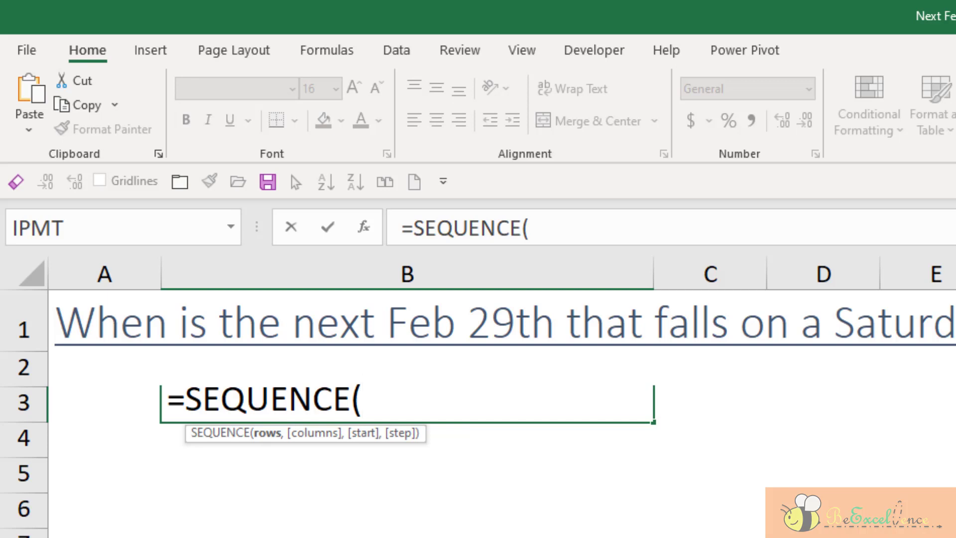
pyautogui.write('10,')
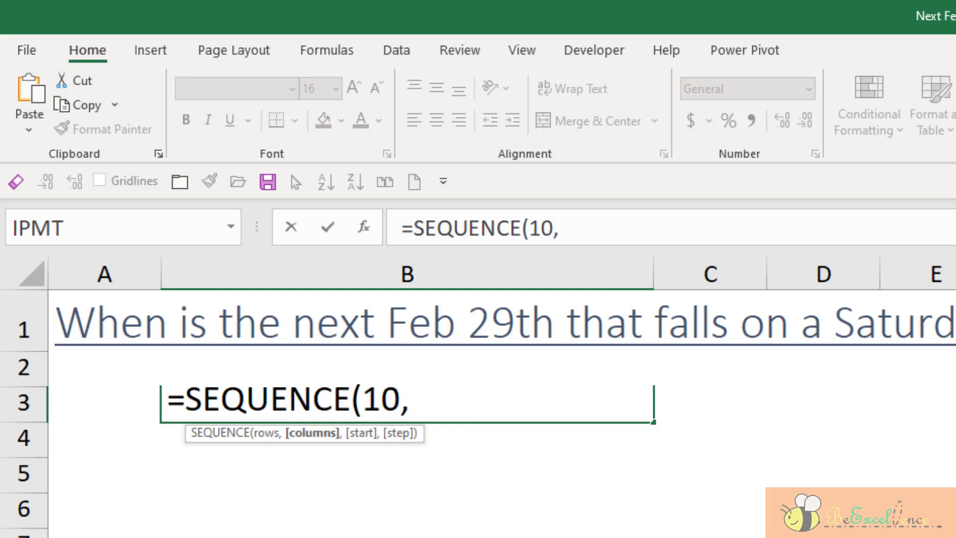
pyautogui.write('1,')
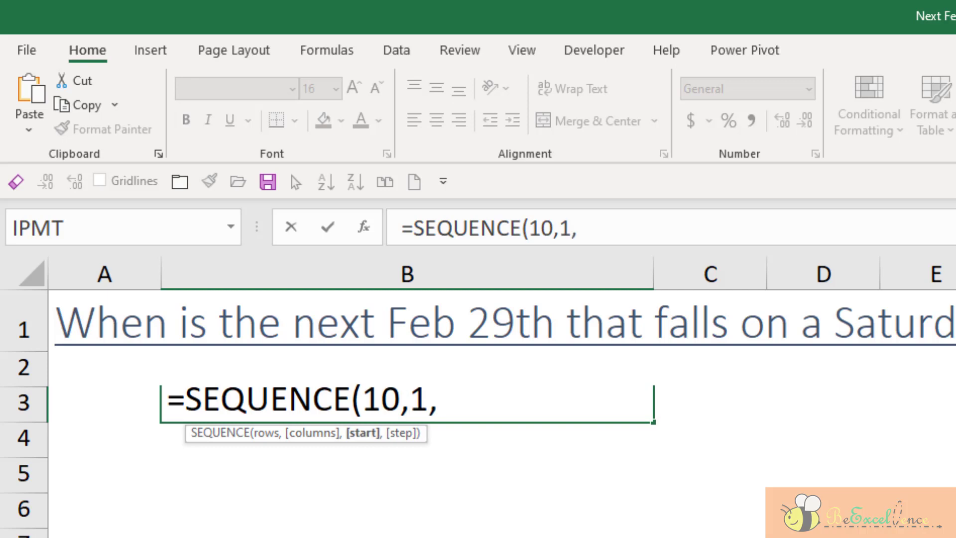
pyautogui.write('1,')
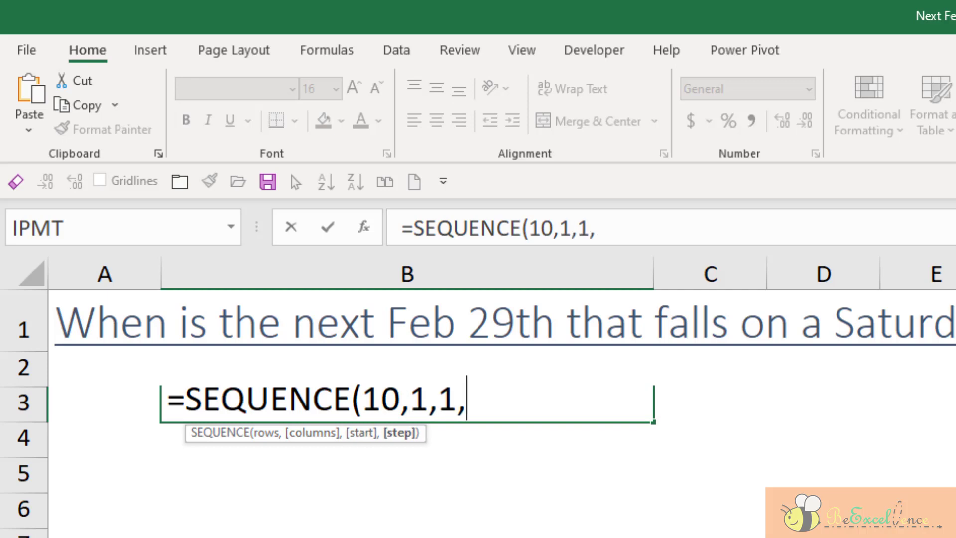
pyautogui.write('1)')
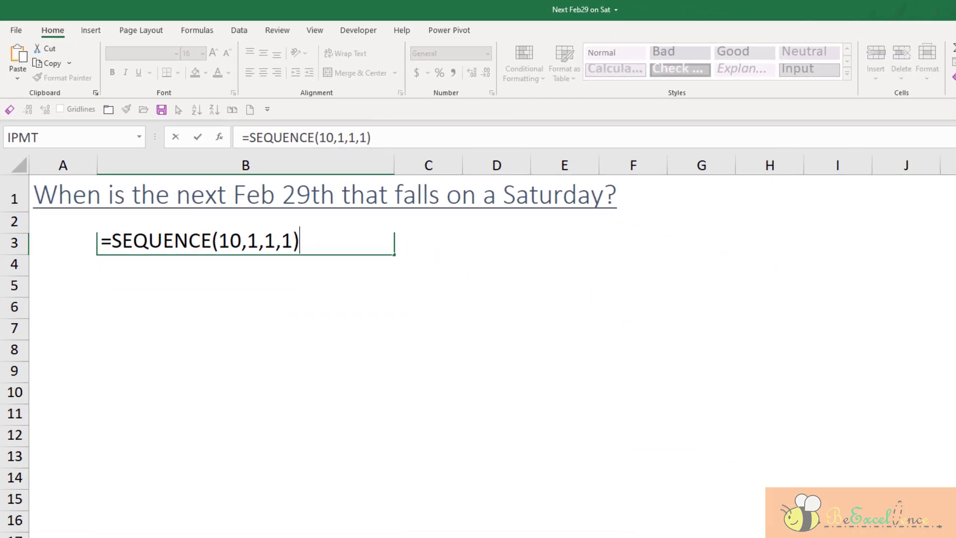
pyautogui.press('Return')
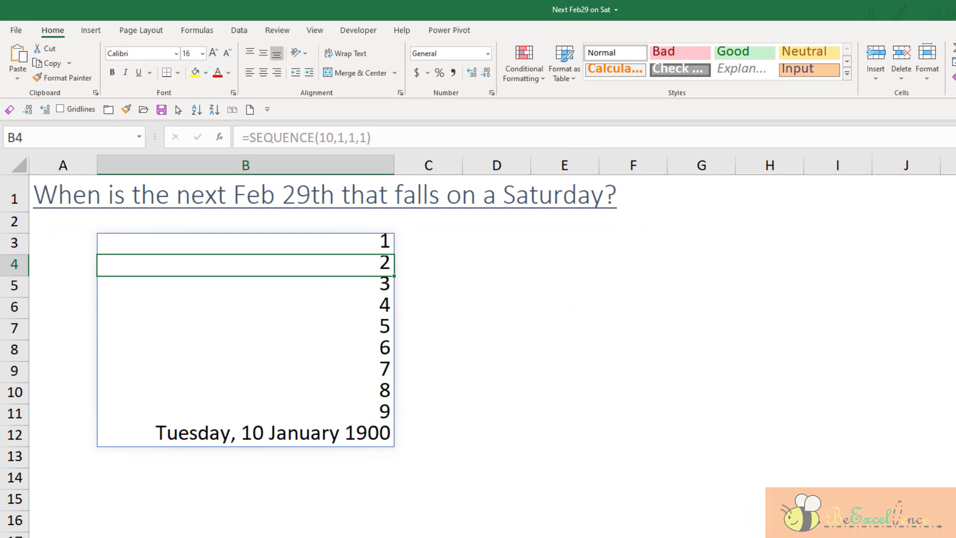
# Switch B12 from a date display to General number format
pyautogui.press('Down')
pyautogui.press('Down')
pyautogui.press('Down')
pyautogui.press('Down')
pyautogui.press('Down')
pyautogui.press('Down')
pyautogui.press('Down')
pyautogui.press('Down')
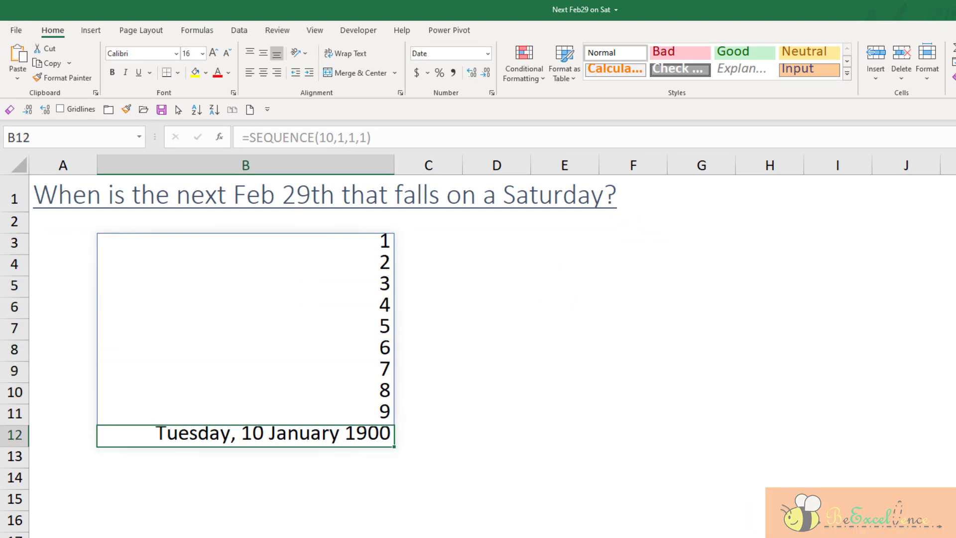
pyautogui.click(487, 53)
pyautogui.click(478, 74)
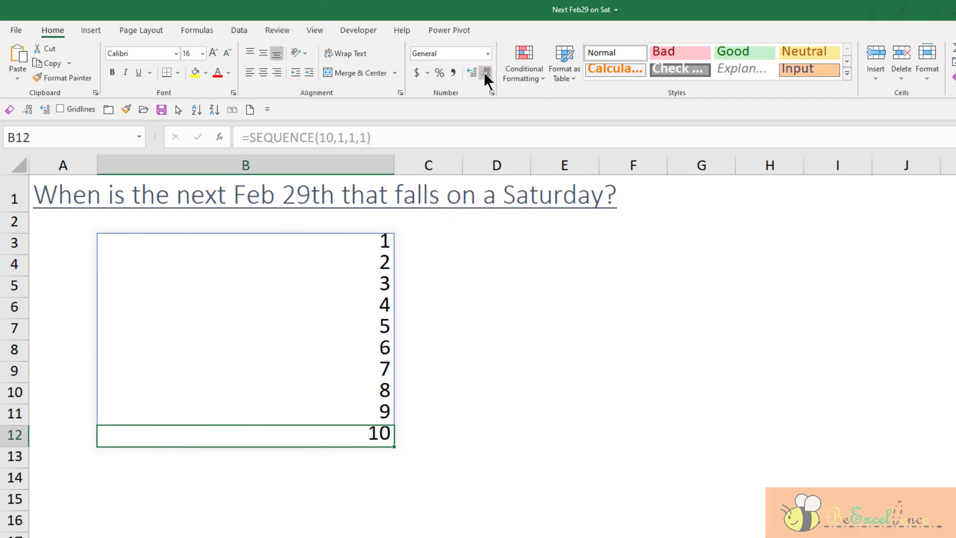
pyautogui.click(469, 299)
pyautogui.click(373, 252)
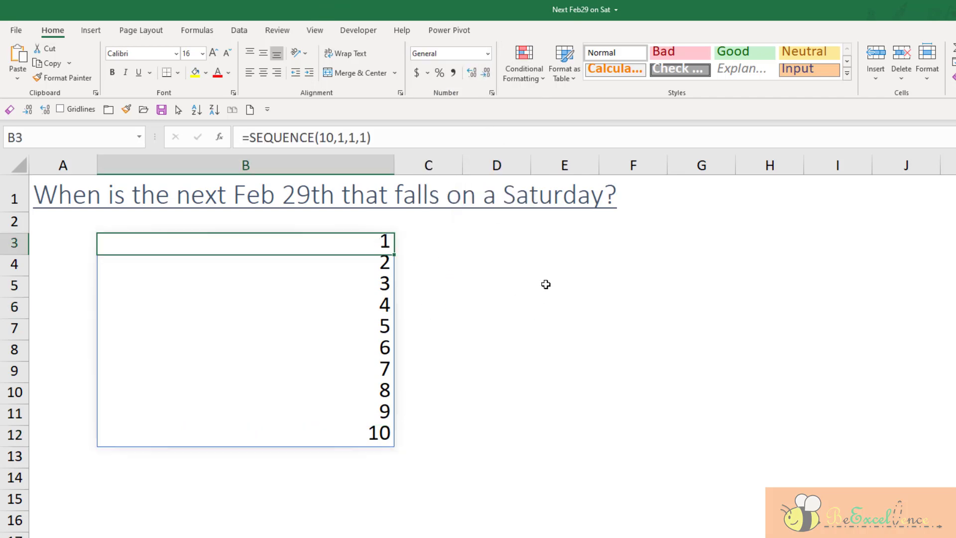
# Change the SEQUENCE step argument in B3 from 1 to 10
pyautogui.click(367, 139)
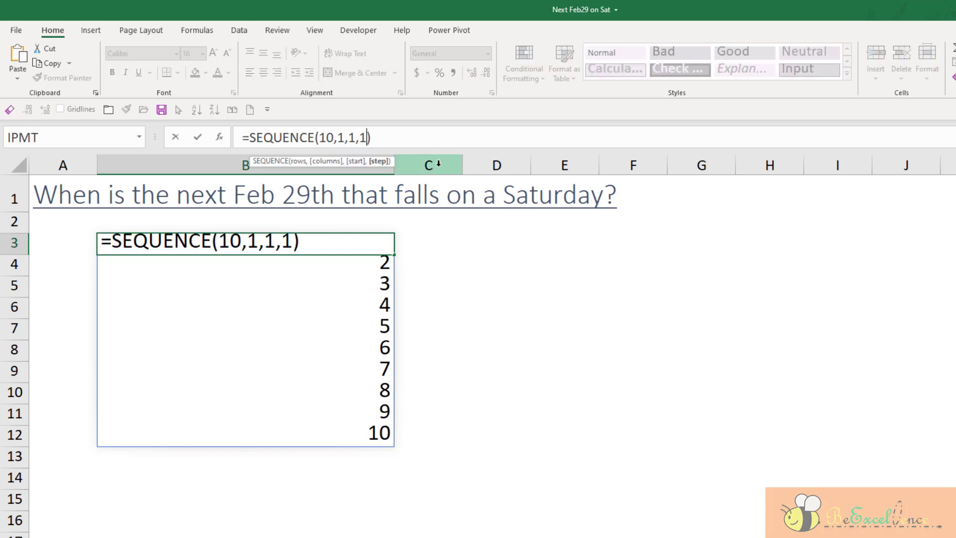
pyautogui.press('BackSpace')
pyautogui.write('10')
pyautogui.press('Return')
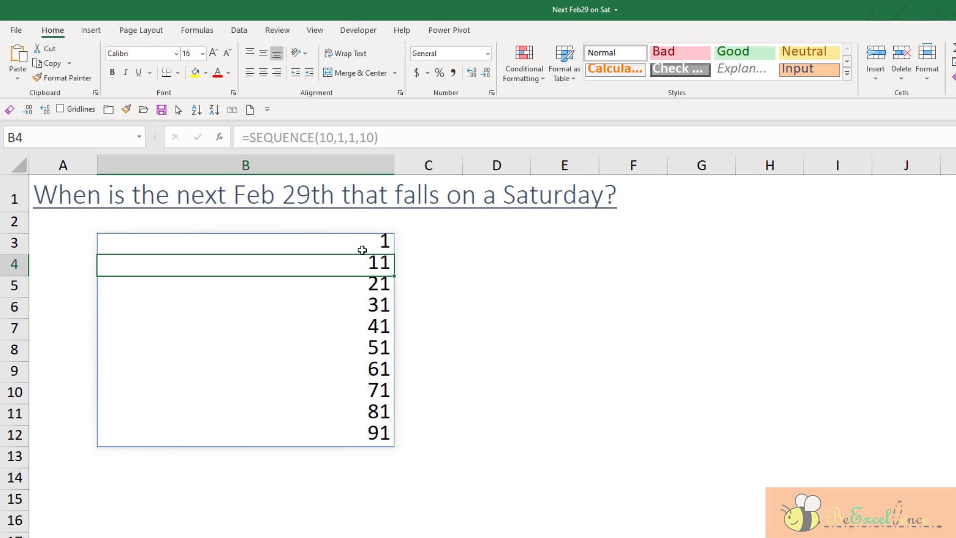
# Set the SEQUENCE start to 2024 and step to 4, listing years 2024 to 2060
pyautogui.click(362, 249)
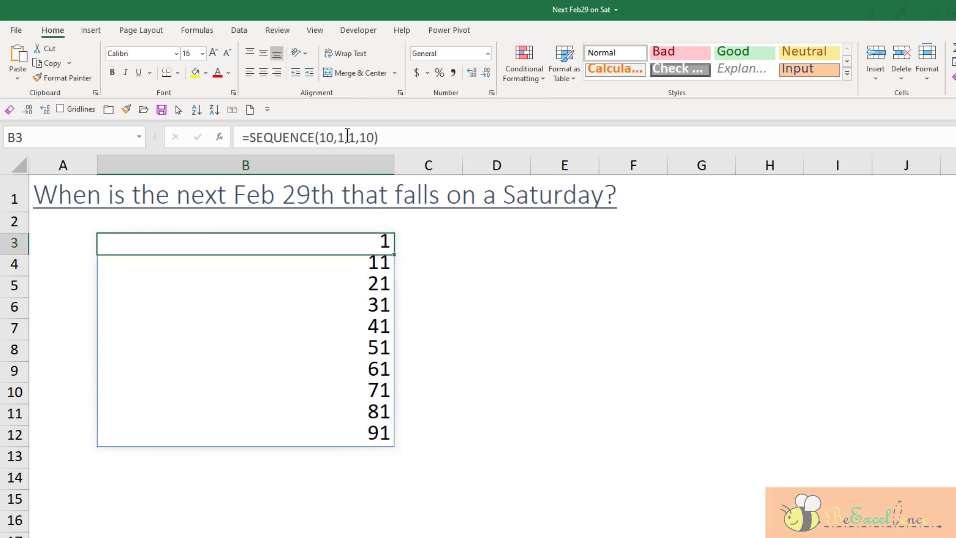
pyautogui.click(353, 135)
pyautogui.press('BackSpace')
pyautogui.write(',')
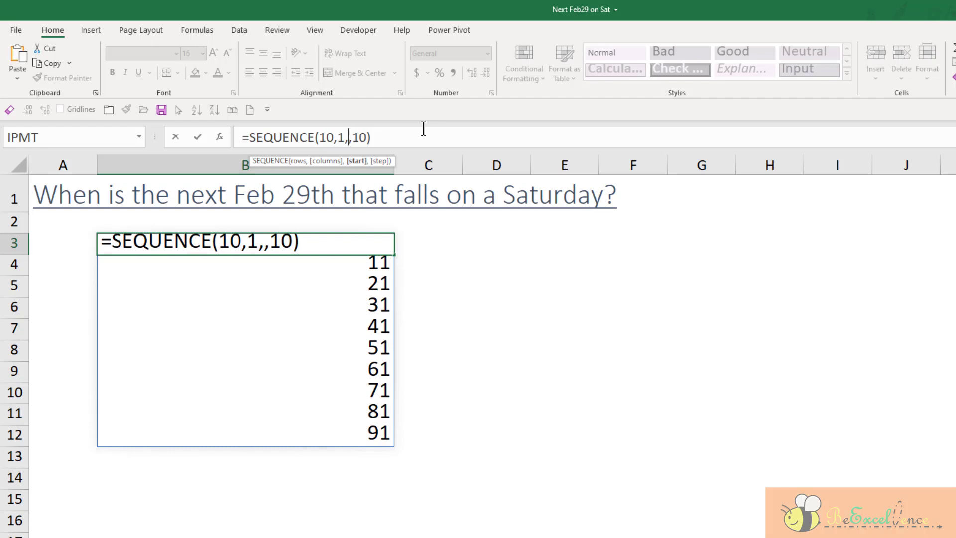
pyautogui.write('2')
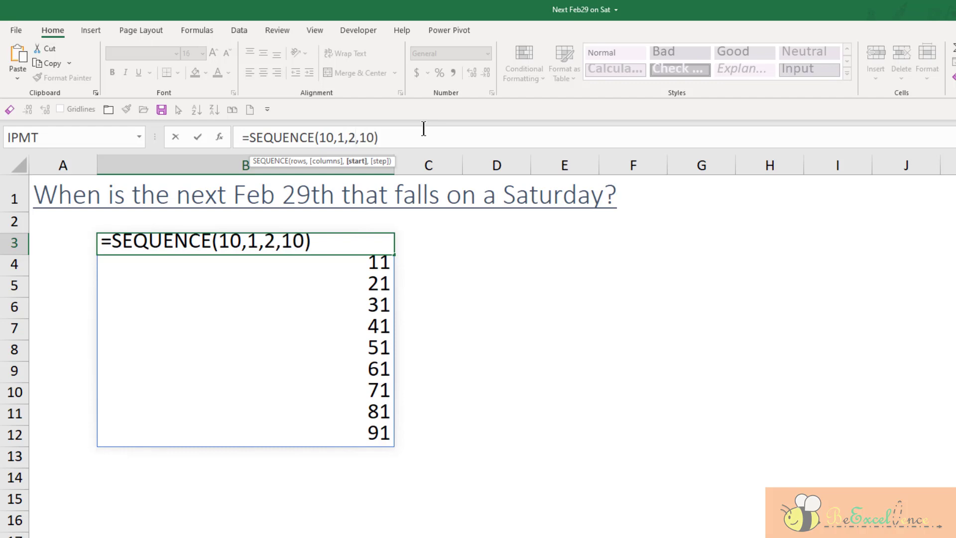
pyautogui.write('0')
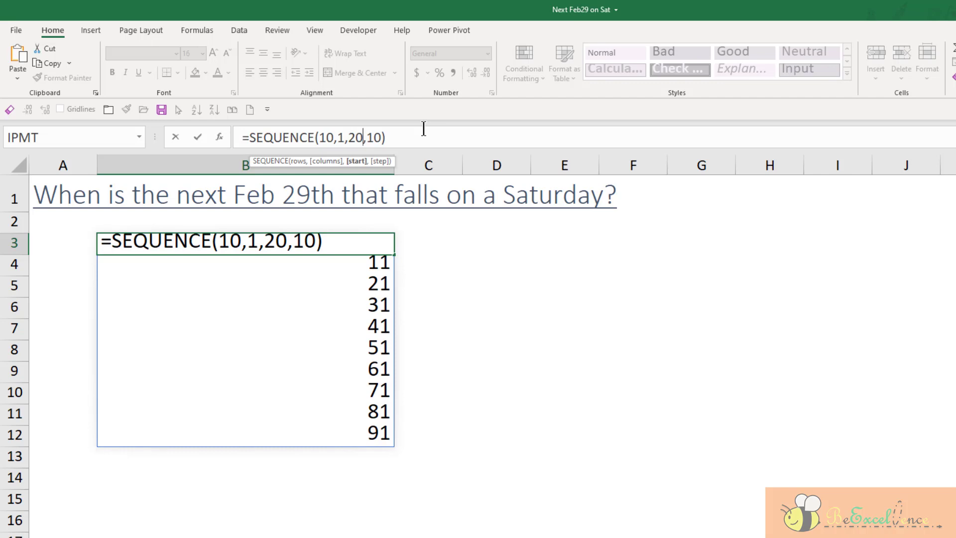
pyautogui.write('2')
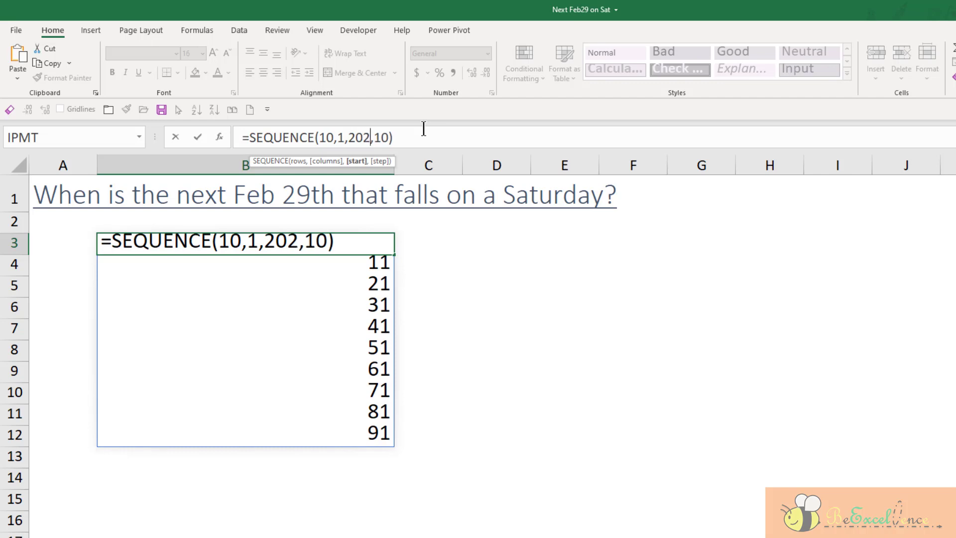
pyautogui.write('4')
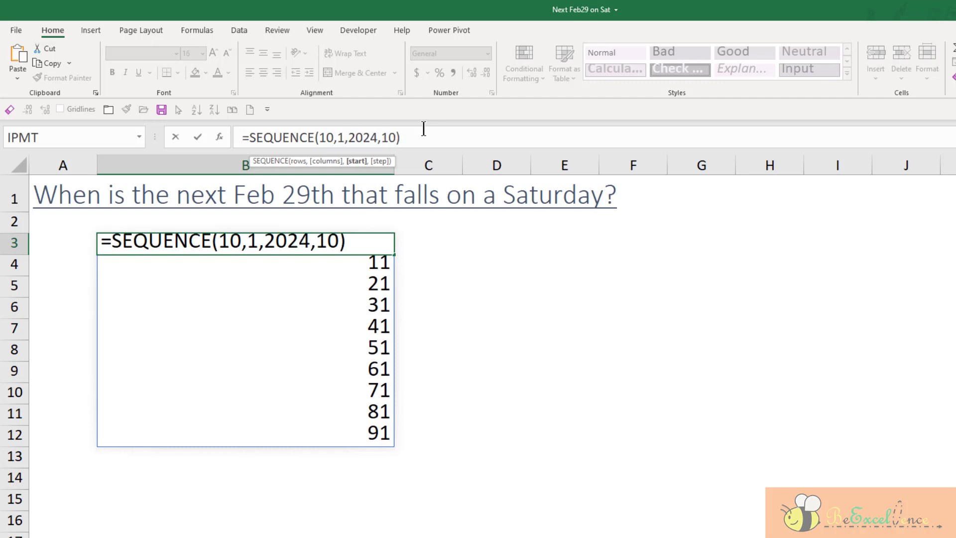
pyautogui.press('Right')
pyautogui.press('Right')
pyautogui.press('Right')
pyautogui.press('BackSpace')
pyautogui.press('BackSpace')
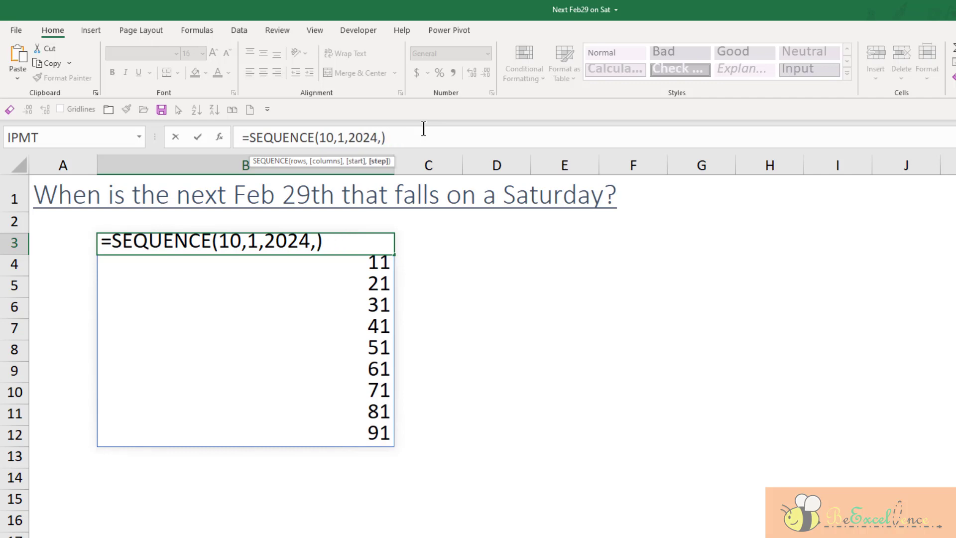
pyautogui.write('4')
pyautogui.press('Return')
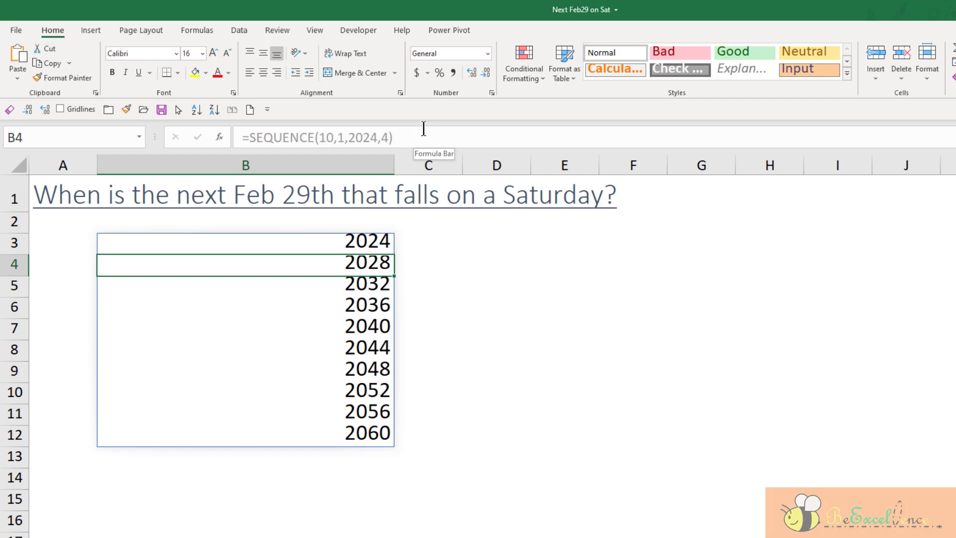
pyautogui.press('Up')
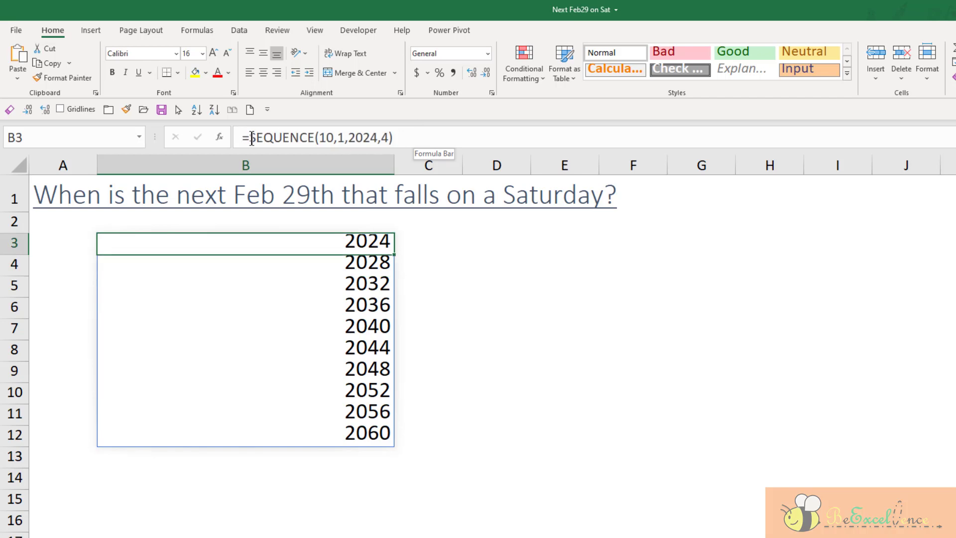
# Wrap the SEQUENCE in DATE(...,2,29) for 29 February dates, then select the spilled range
pyautogui.click(250, 138)
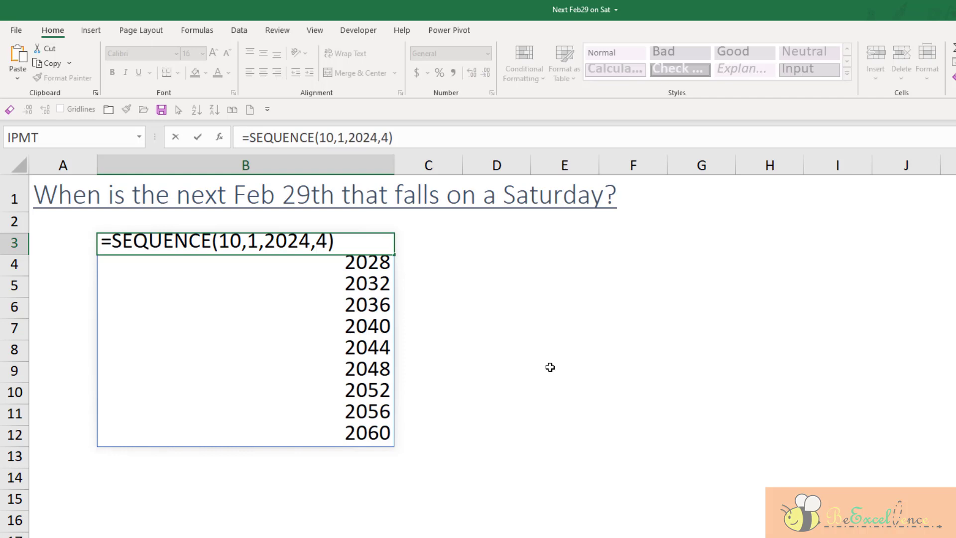
pyautogui.write('date')
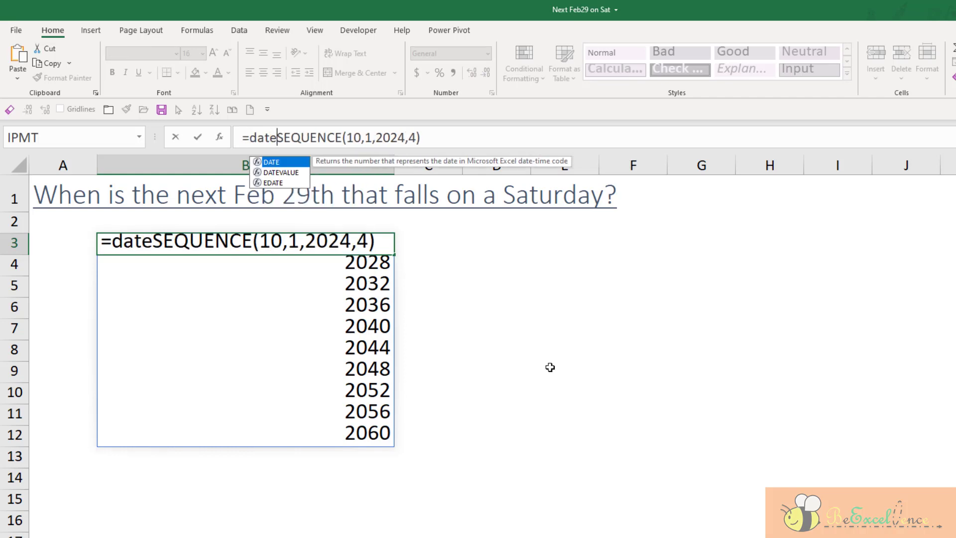
pyautogui.write('(')
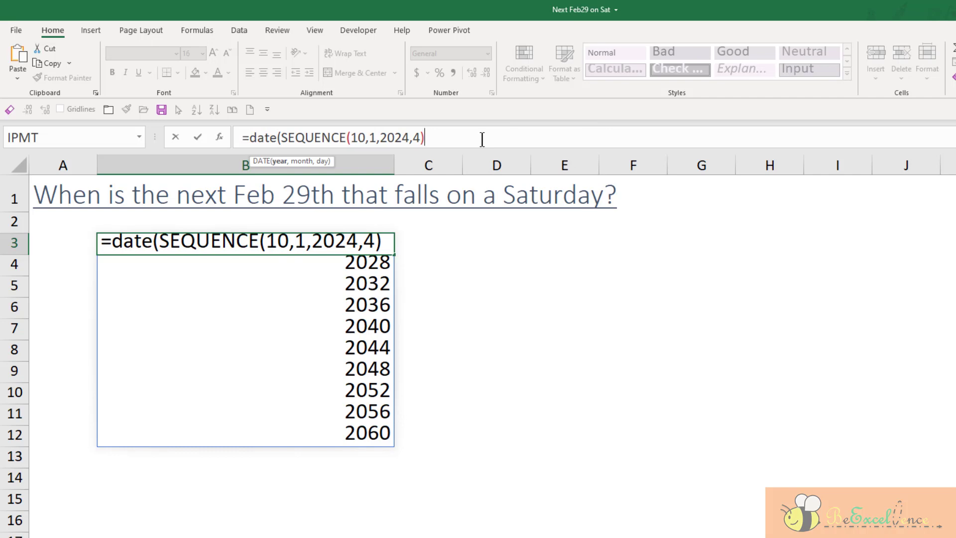
pyautogui.write(',')
pyautogui.write('2')
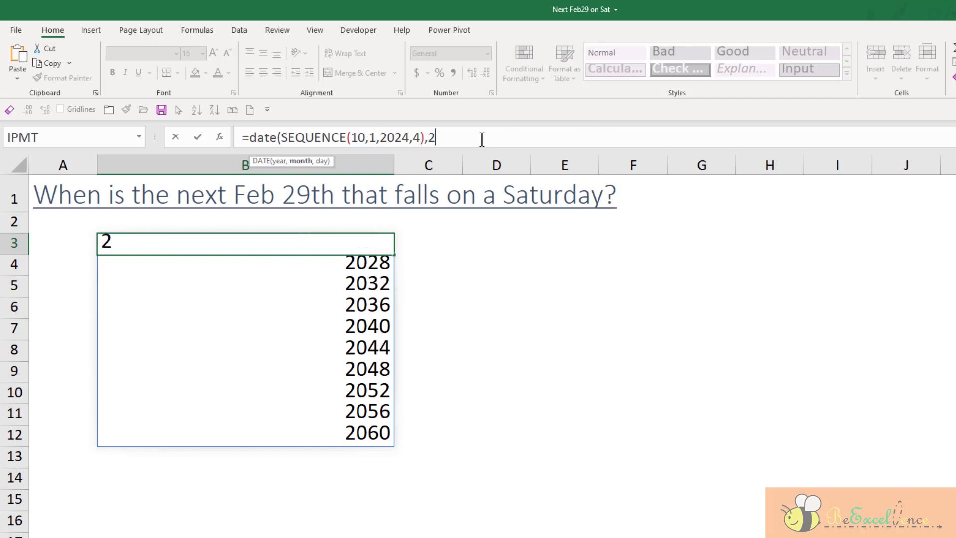
pyautogui.write(',')
pyautogui.write('29')
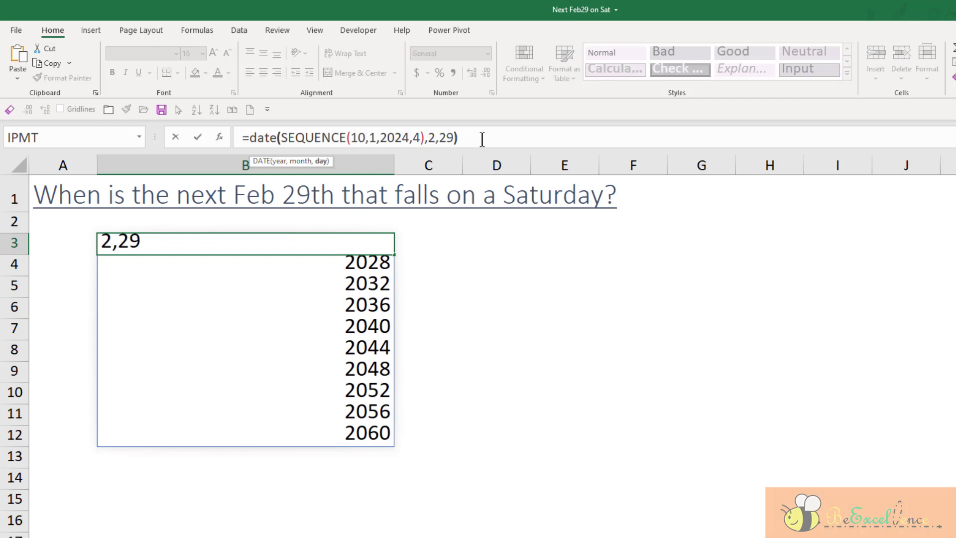
pyautogui.write(')')
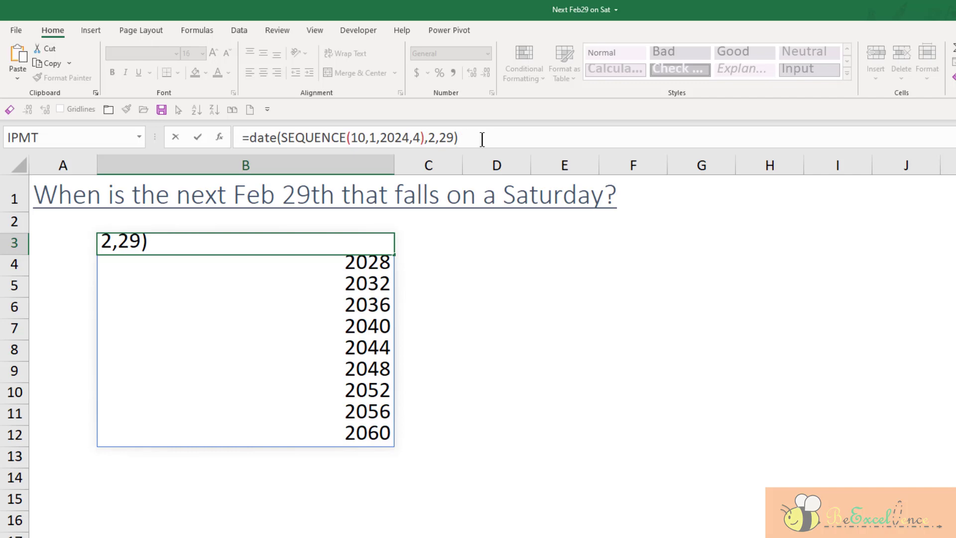
pyautogui.press('Return')
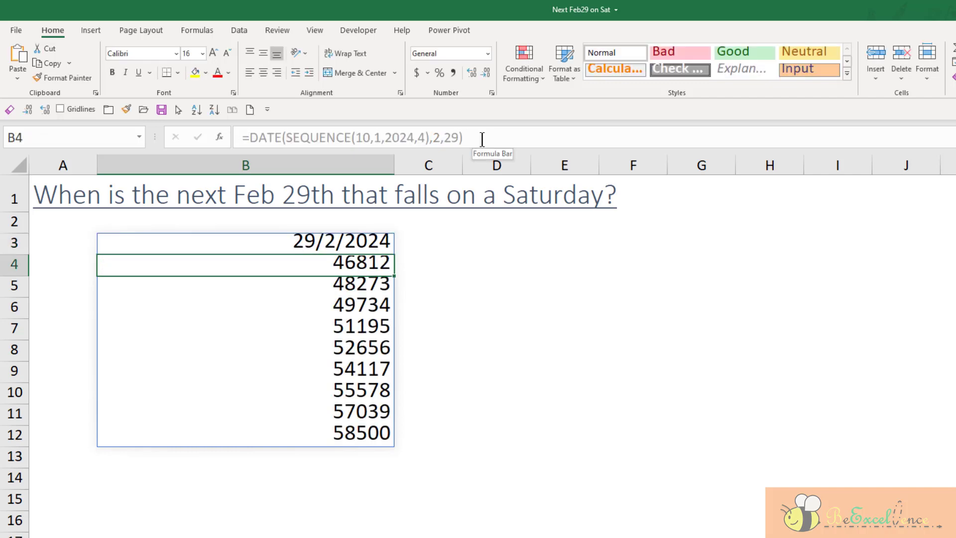
pyautogui.press('Up')
pyautogui.hotkey('ctrl', 'shift', 'Down')
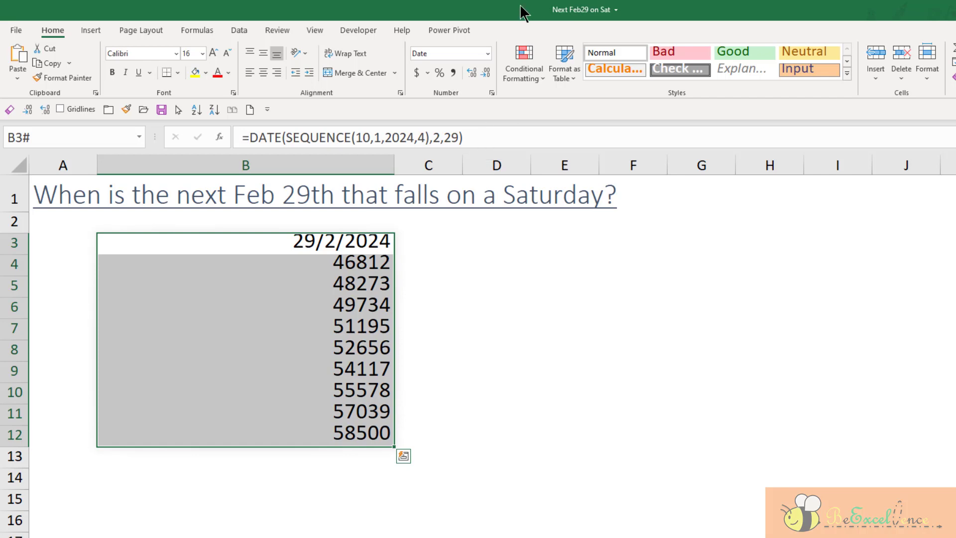
# Format the spilled dates as Long Date and step down to Saturday, 29 February 2048 in B9
pyautogui.click(489, 52)
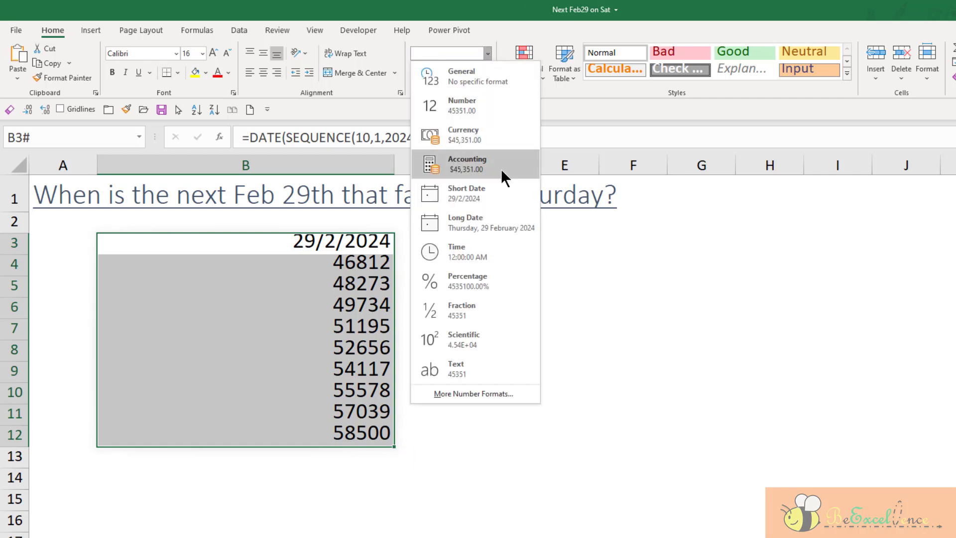
pyautogui.click(501, 222)
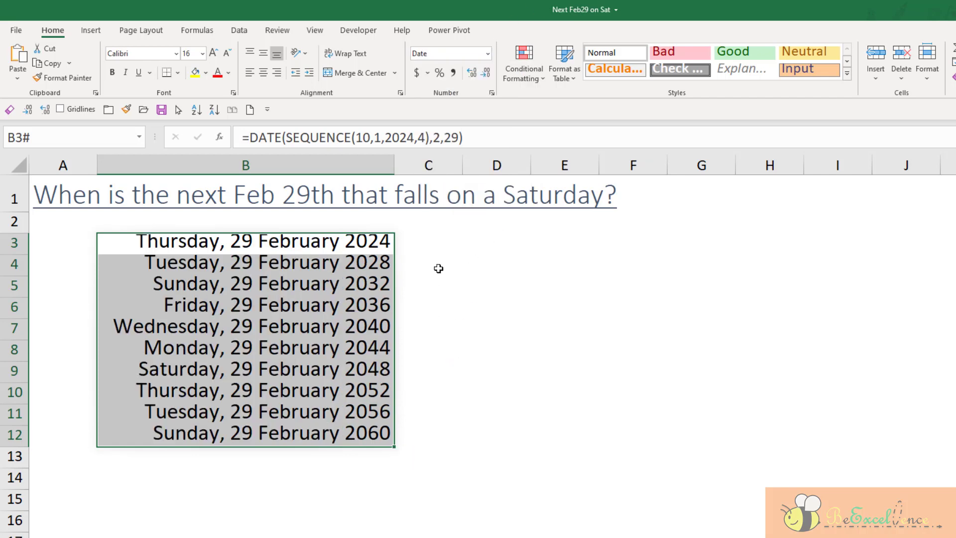
pyautogui.click(382, 241)
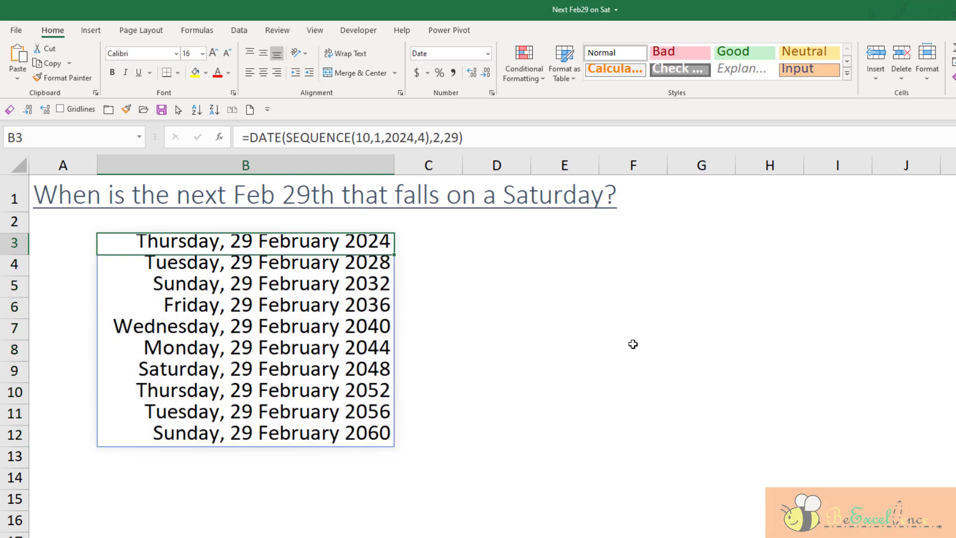
pyautogui.press('Down')
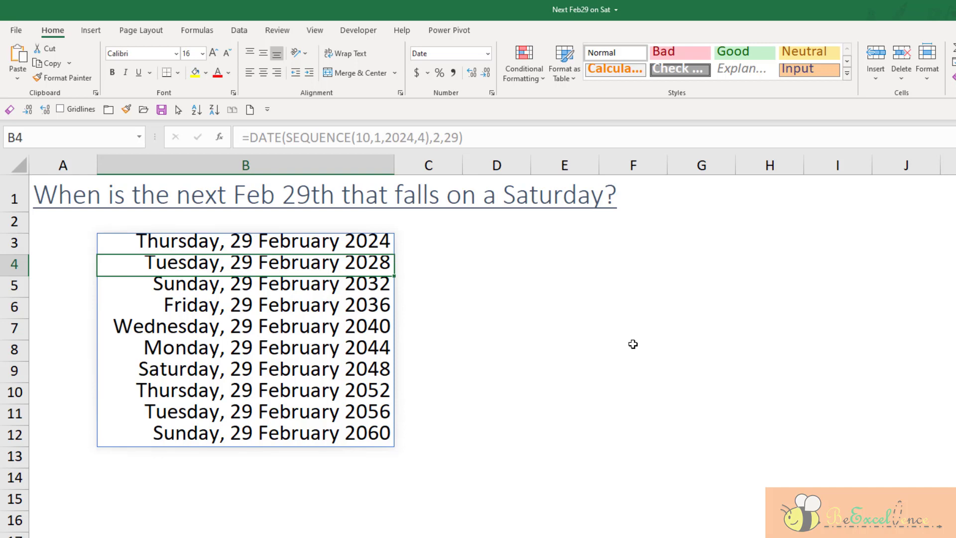
pyautogui.press('Down')
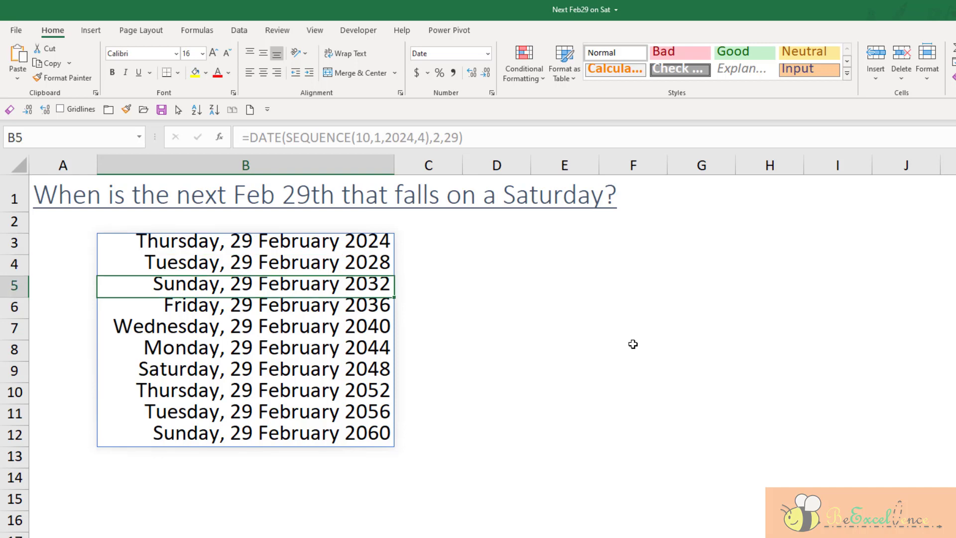
pyautogui.press('Down')
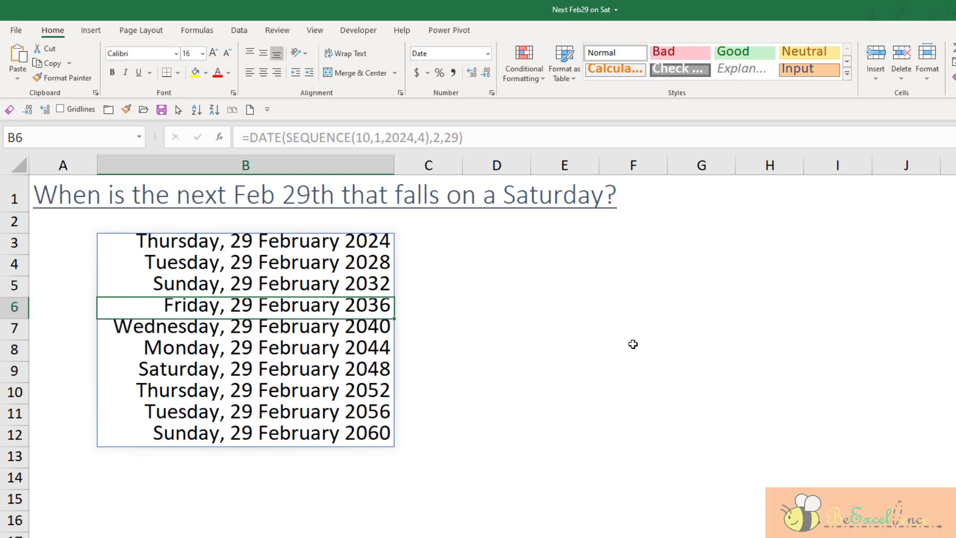
pyautogui.press('Down')
pyautogui.press('Down')
pyautogui.press('Down')
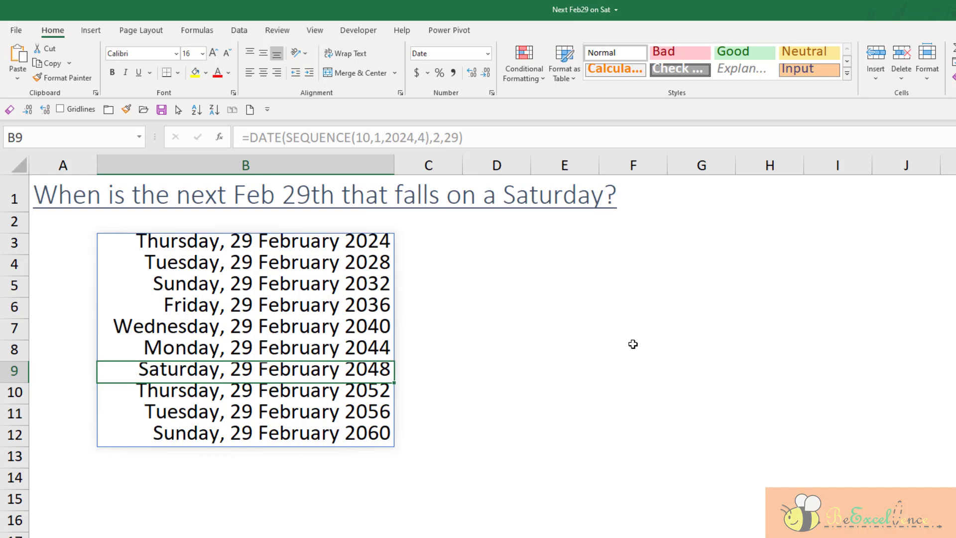
# Change B3 to =WEEKDAY(DATE(SEQUENCE(10,1,2024,4),2,29), 2)
pyautogui.hotkey('ctrl', 'Up')
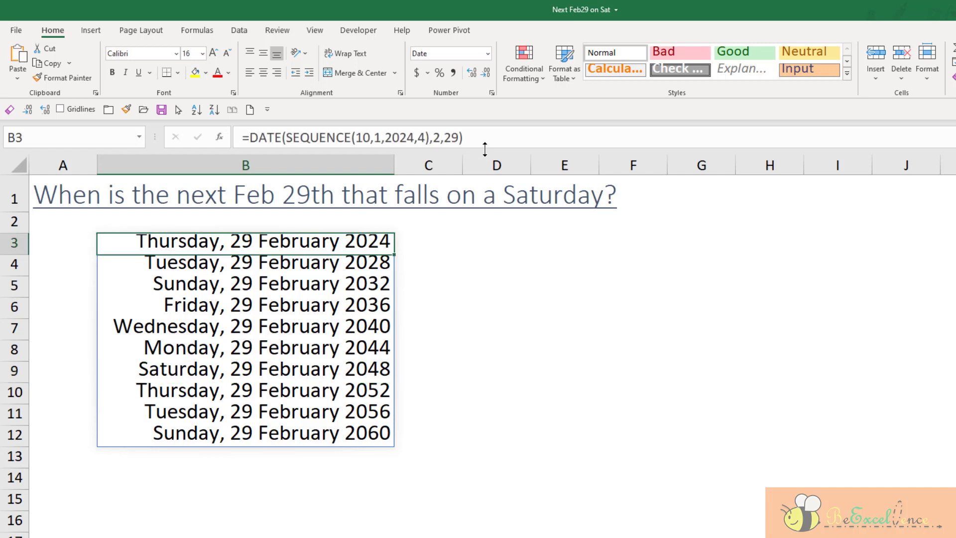
pyautogui.click(247, 138)
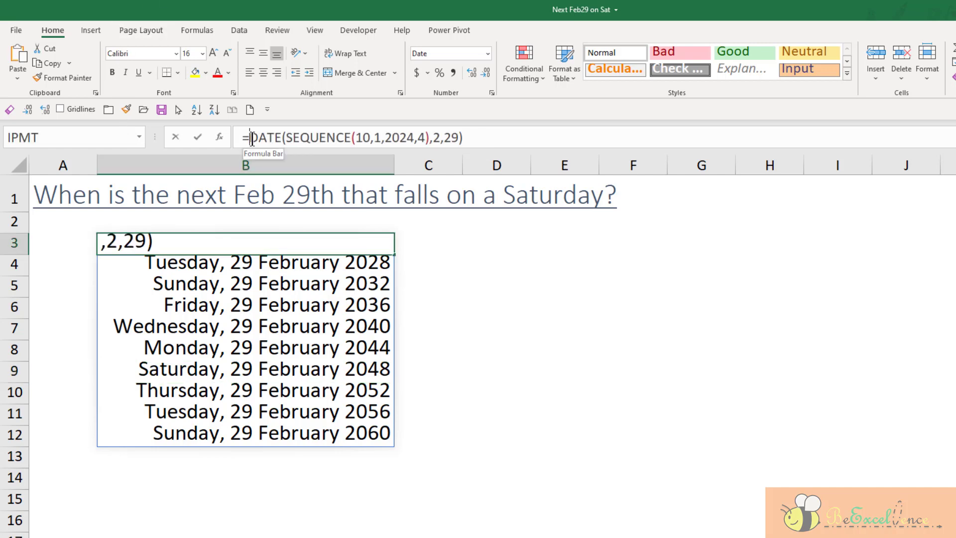
pyautogui.write('We')
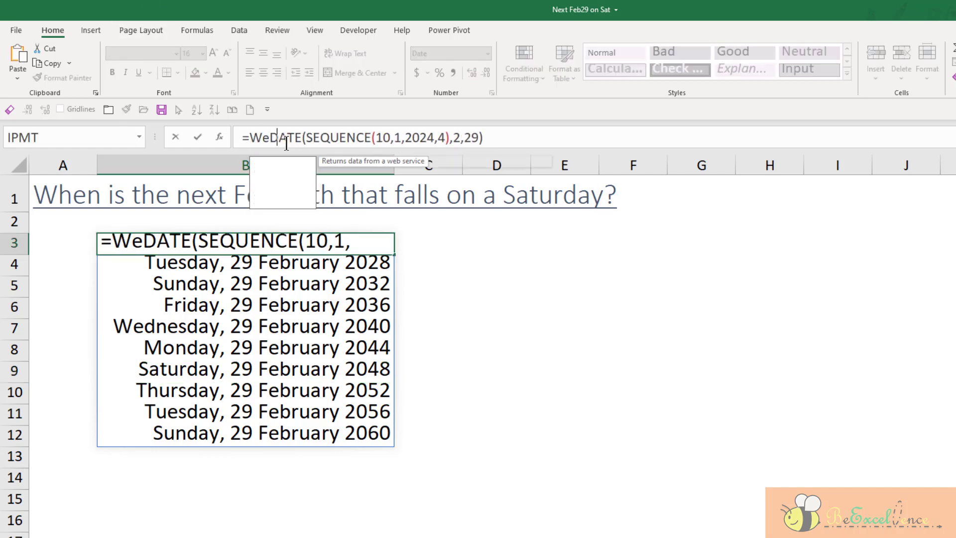
pyautogui.write('e')
pyautogui.press('Tab')
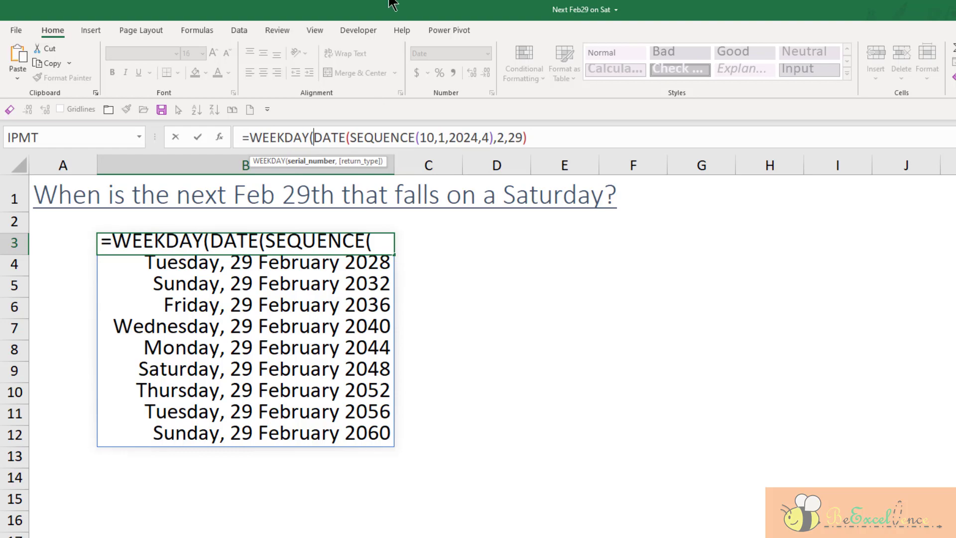
pyautogui.click(563, 141)
pyautogui.write(',')
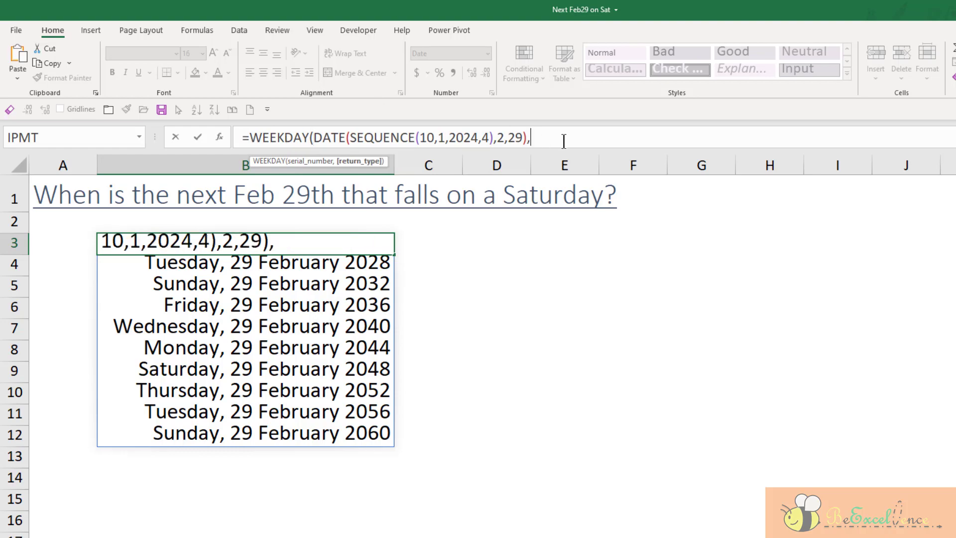
pyautogui.write(' 2)')
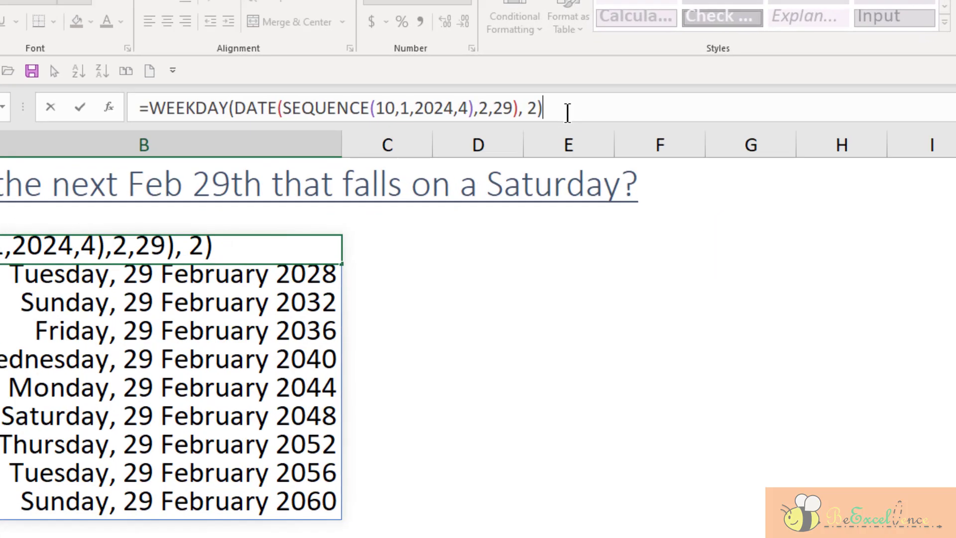
pyautogui.press('BackSpace')
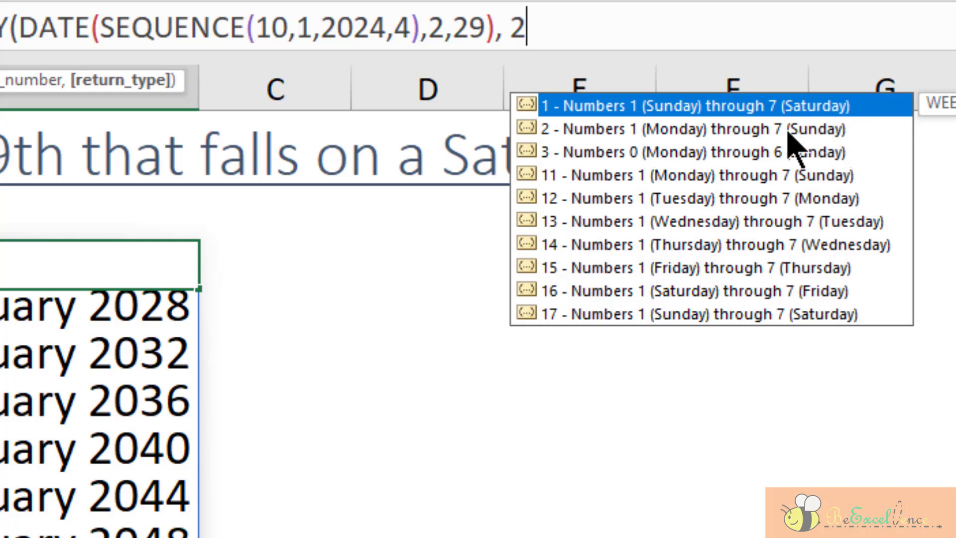
pyautogui.write(')')
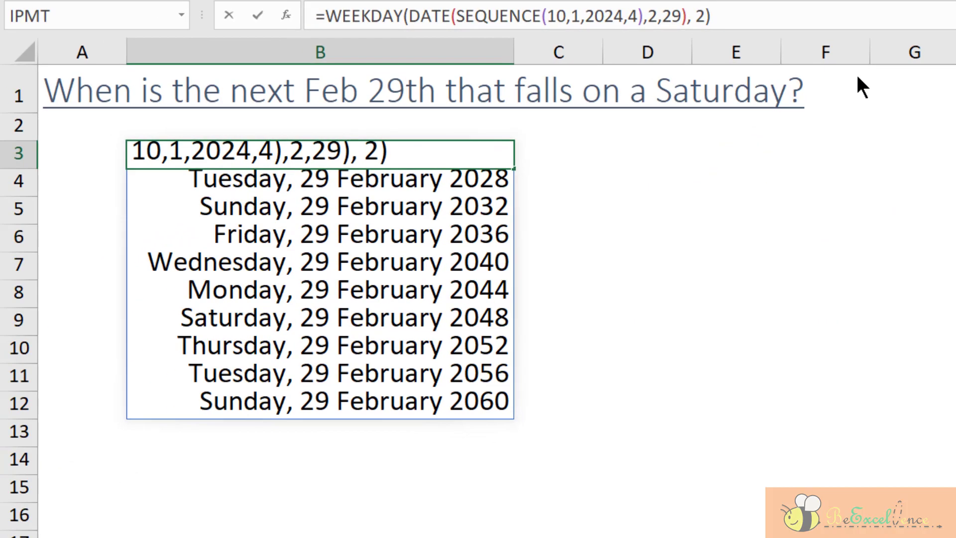
pyautogui.press('Return')
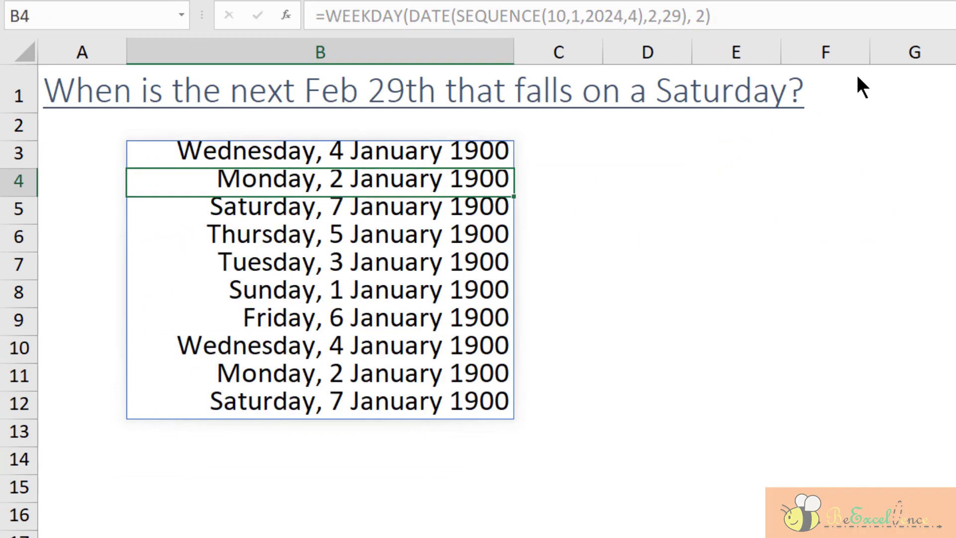
# Format the B3:B12 weekday results as General, confirming 6 in B9 for 2048
pyautogui.press('Up')
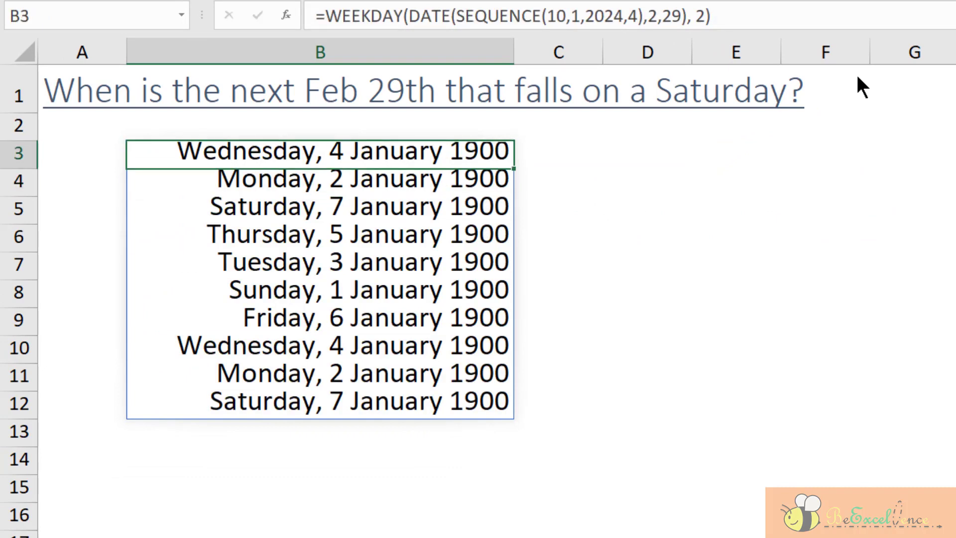
pyautogui.hotkey('ctrl', 'shift', 'Down')
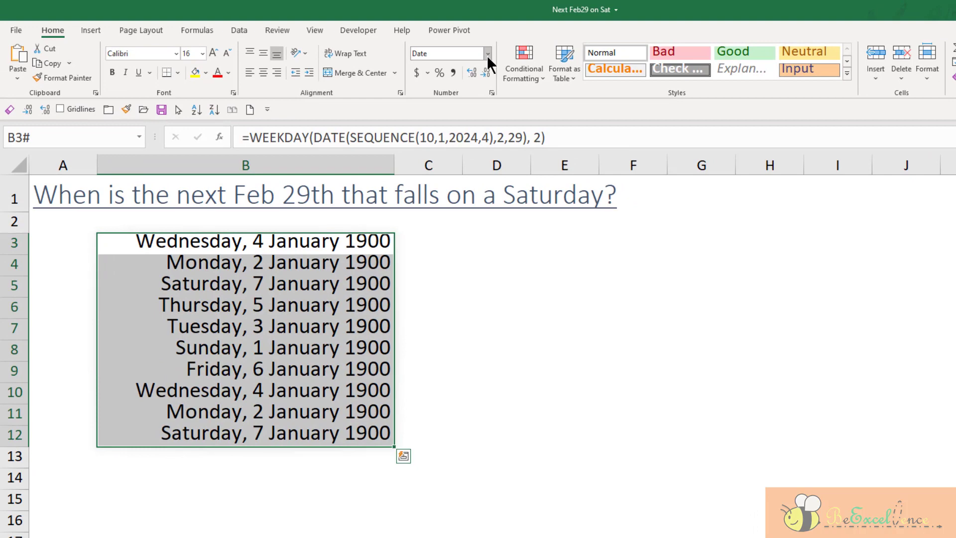
pyautogui.click(487, 54)
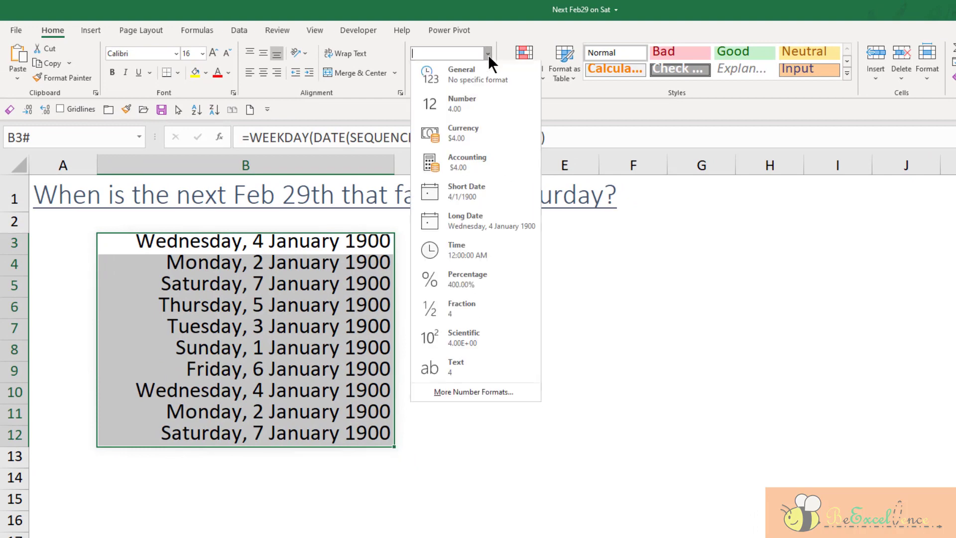
pyautogui.click(488, 72)
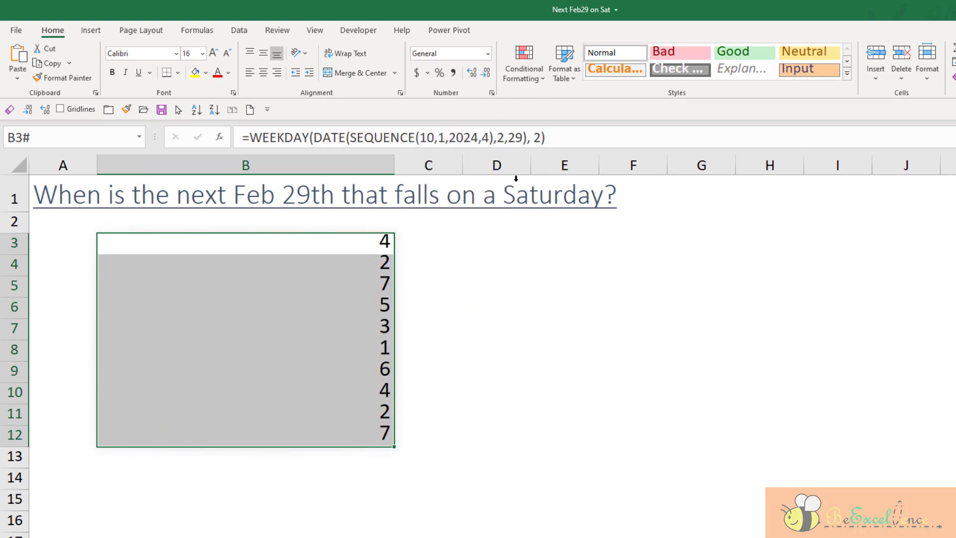
pyautogui.click(371, 357)
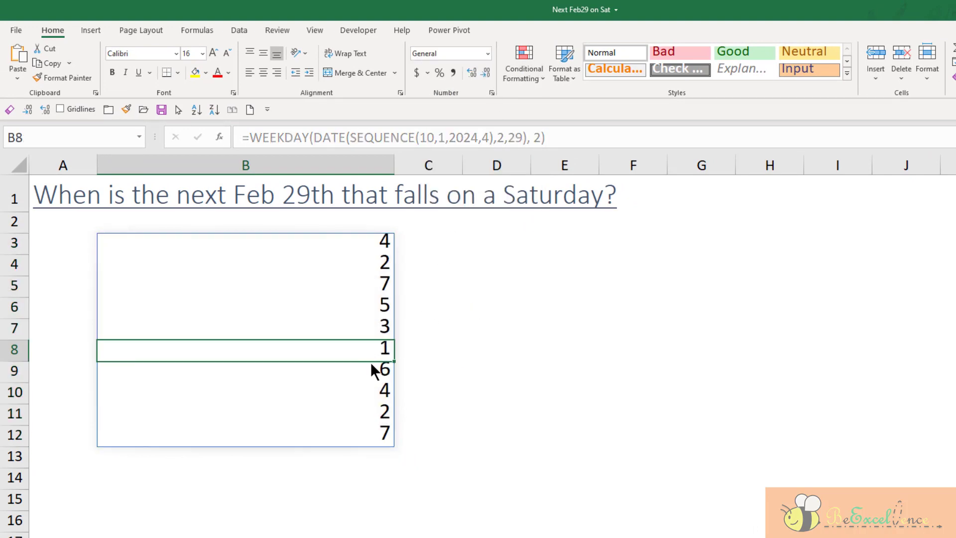
pyautogui.click(371, 368)
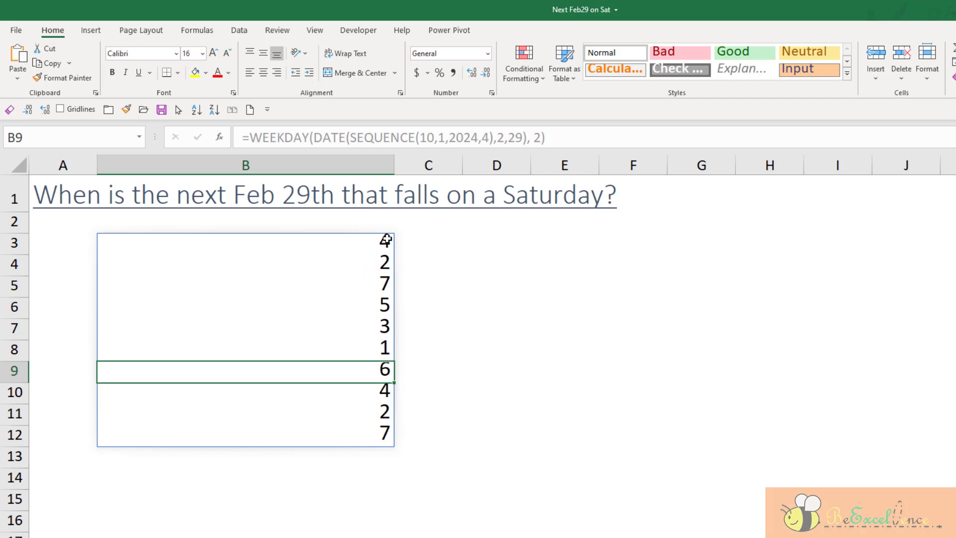
pyautogui.click(387, 240)
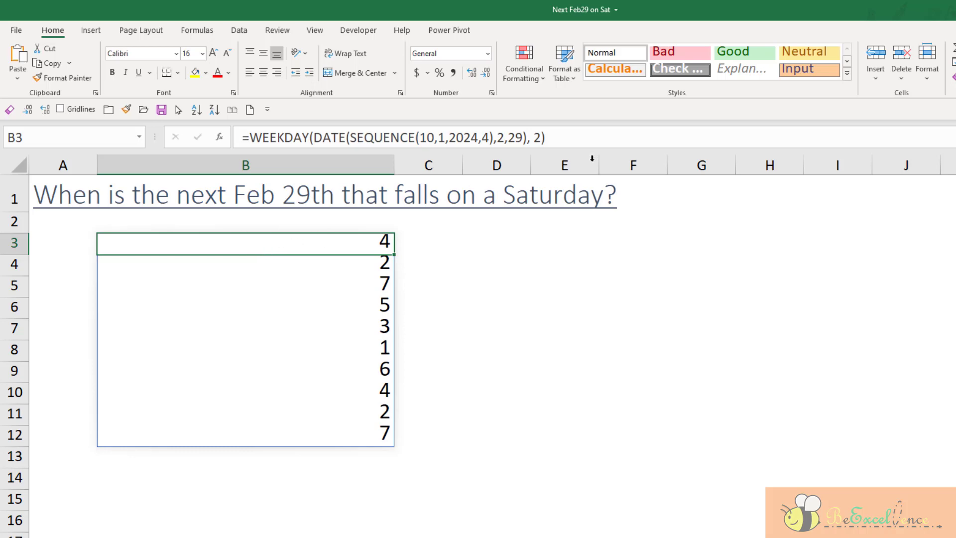
pyautogui.click(660, 143)
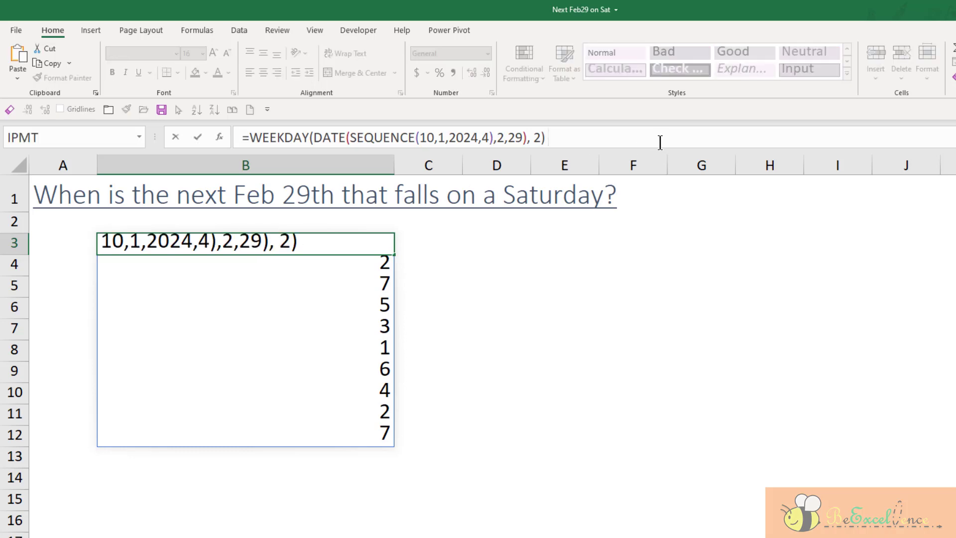
# Append '= 6' to B3's formula so only B9, the 2048 date, returns TRUE
pyautogui.write(' =')
pyautogui.write(' 6')
pyautogui.press('Return')
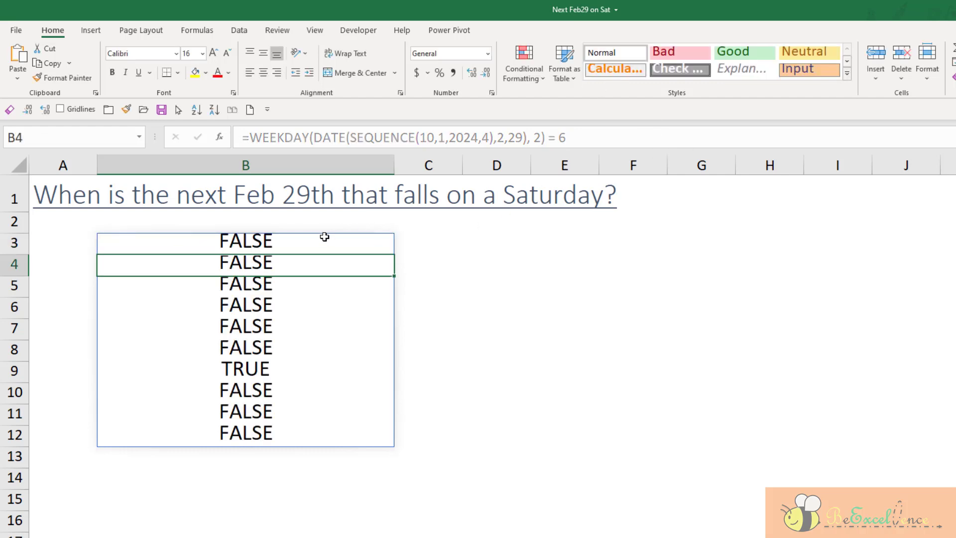
pyautogui.click(310, 373)
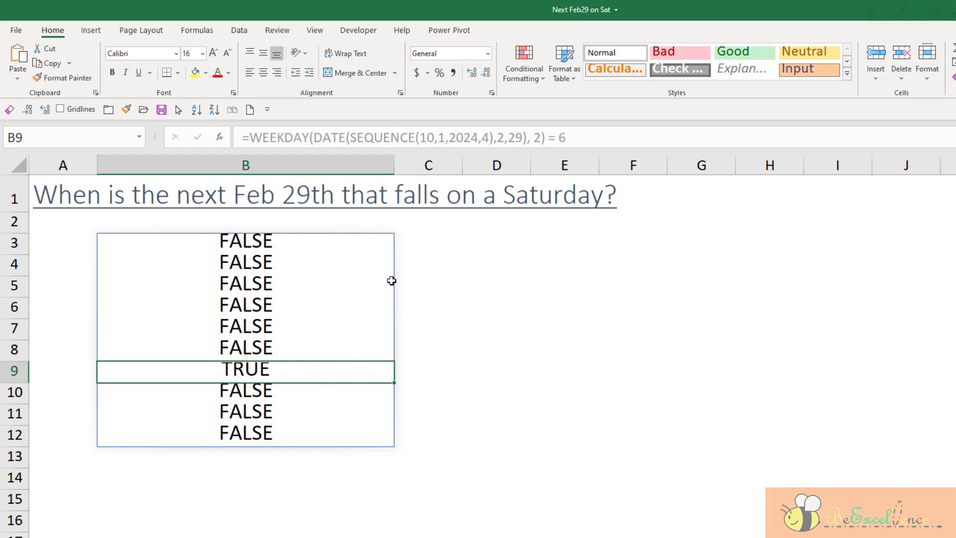
pyautogui.click(354, 242)
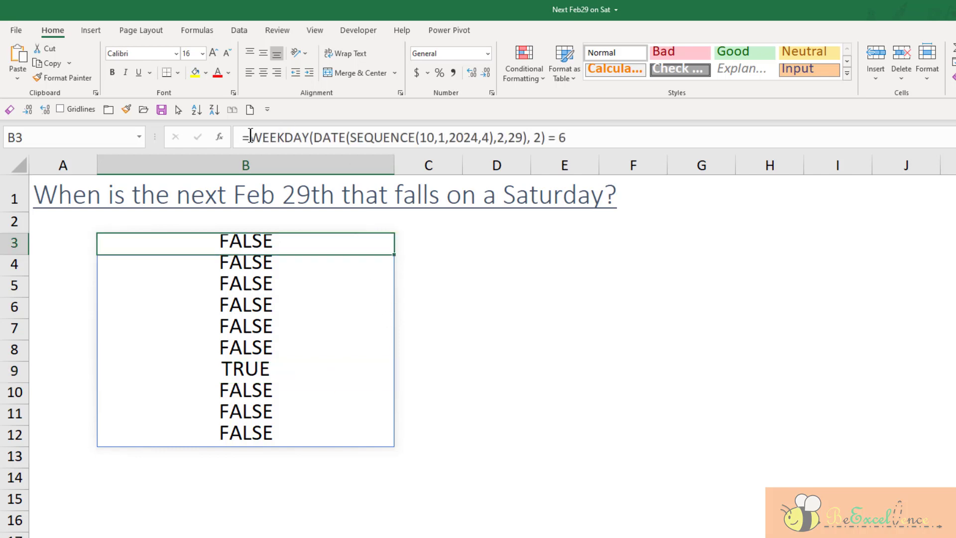
pyautogui.click(249, 137)
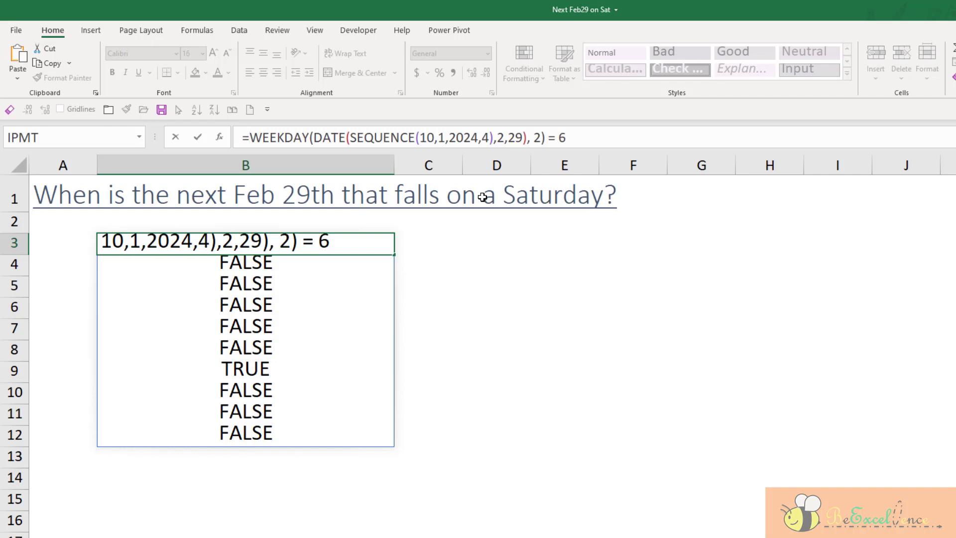
# Wrap the weekday test in IF, returning the copied DATE expression when true, so B9 shows 54117
pyautogui.write('if(')
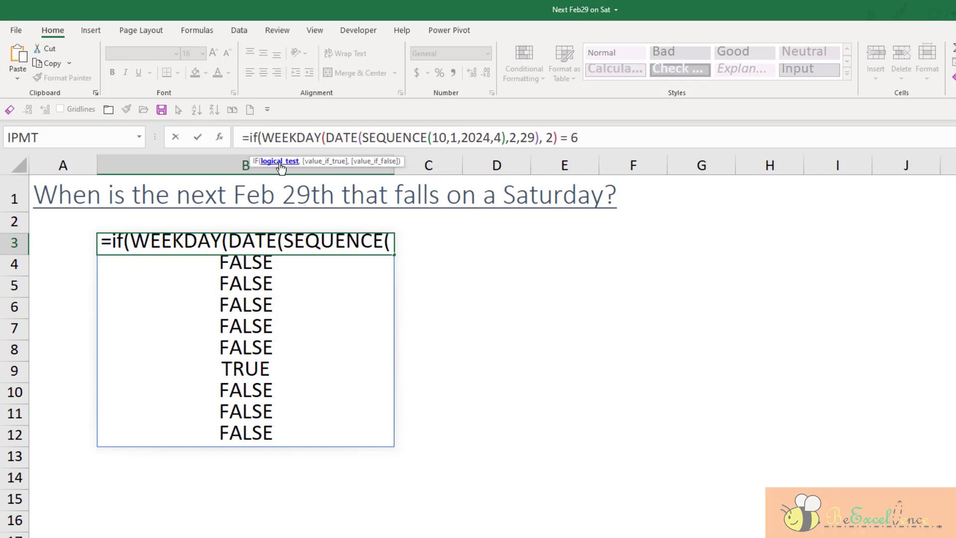
pyautogui.click(645, 137)
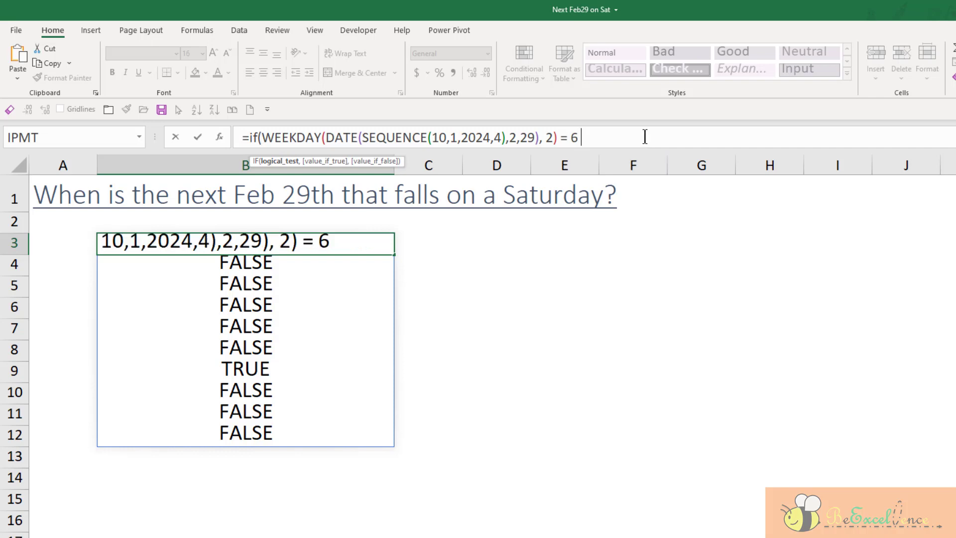
pyautogui.write(',')
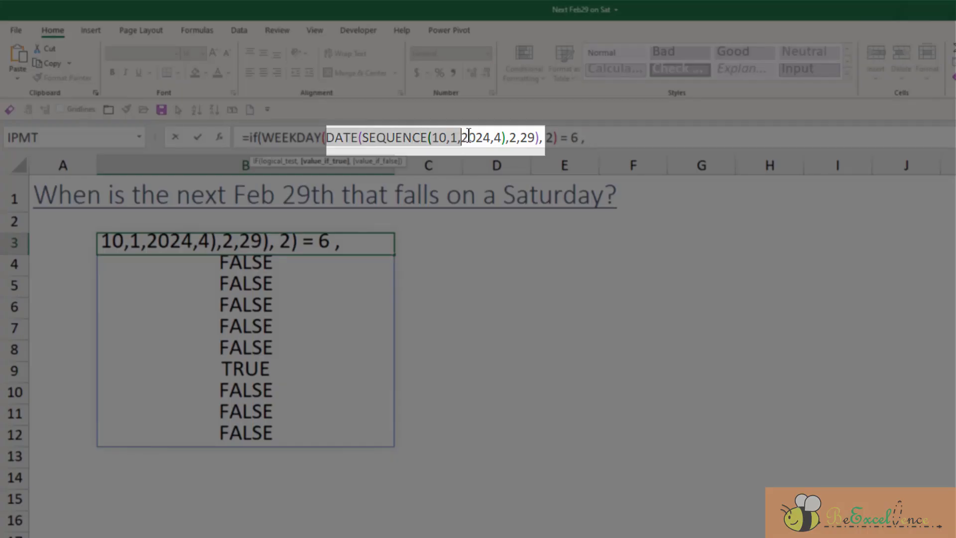
pyautogui.moveTo(468, 136); pyautogui.dragTo(538, 144)
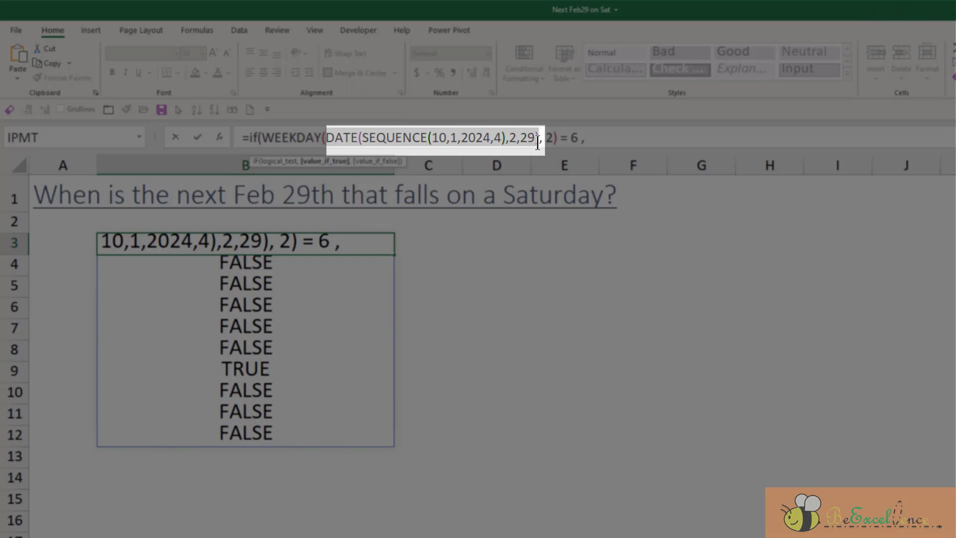
pyautogui.hotkey('ctrl', 'c')
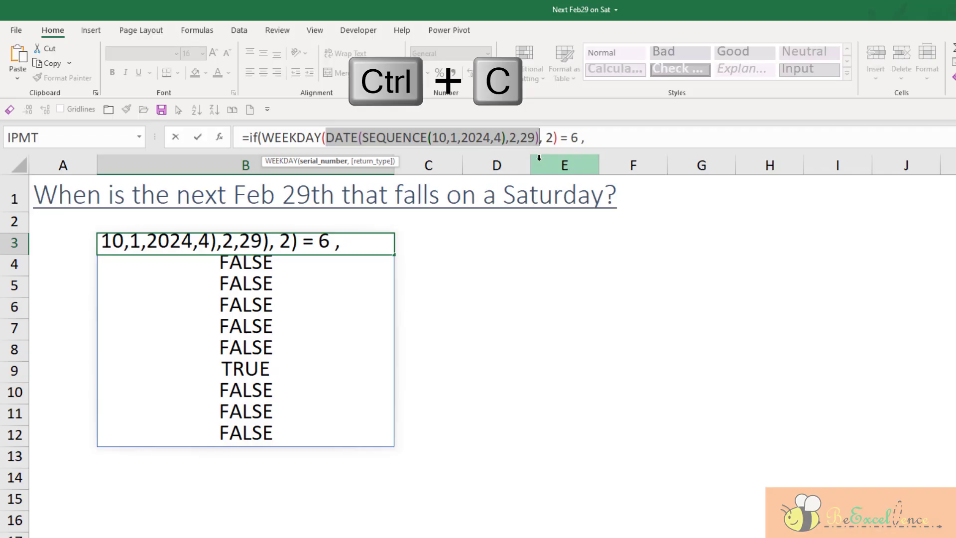
pyautogui.click(623, 138)
pyautogui.hotkey('ctrl', 'v')
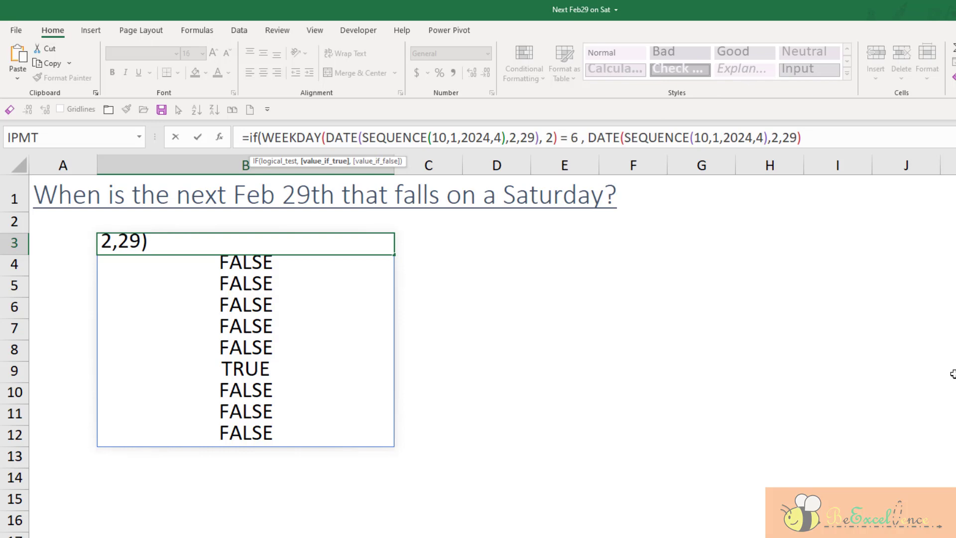
pyautogui.write(',')
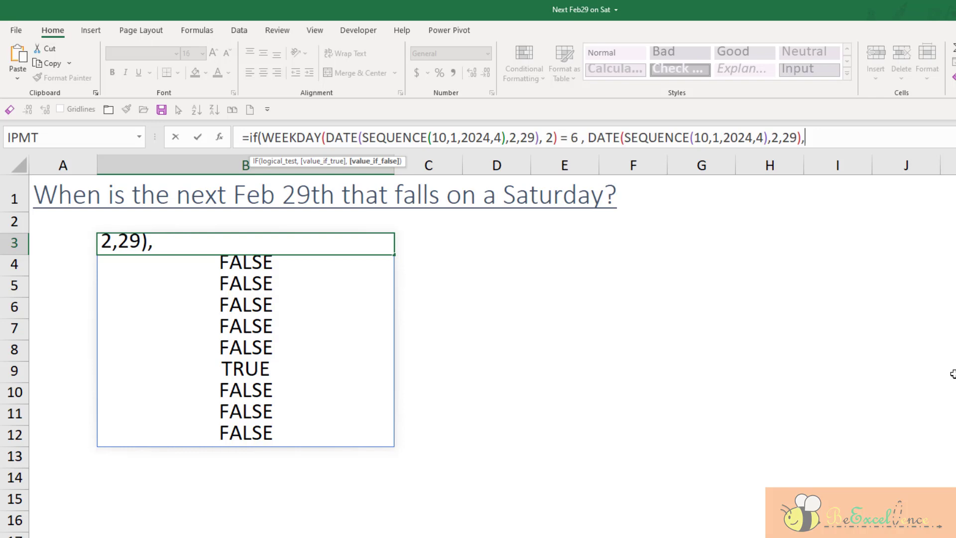
pyautogui.write(')')
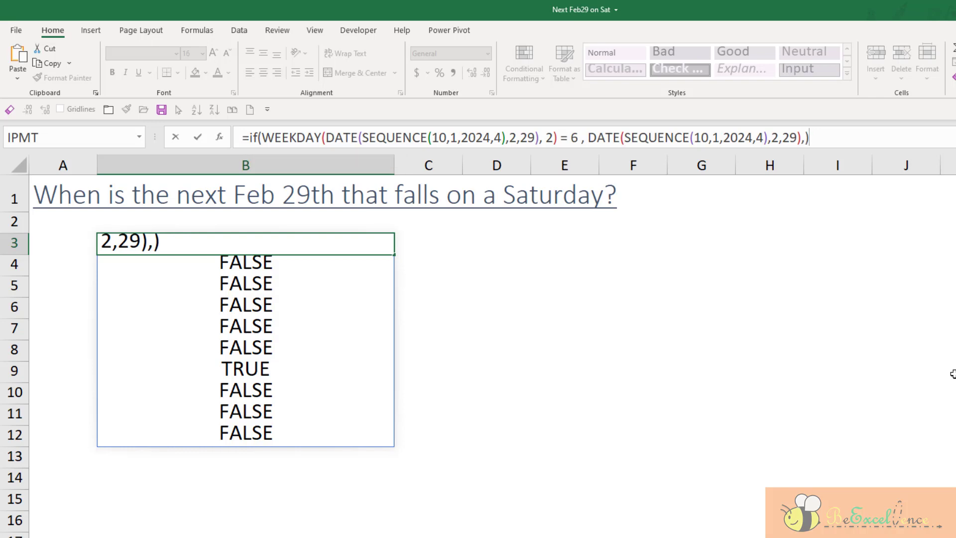
pyautogui.press('Left')
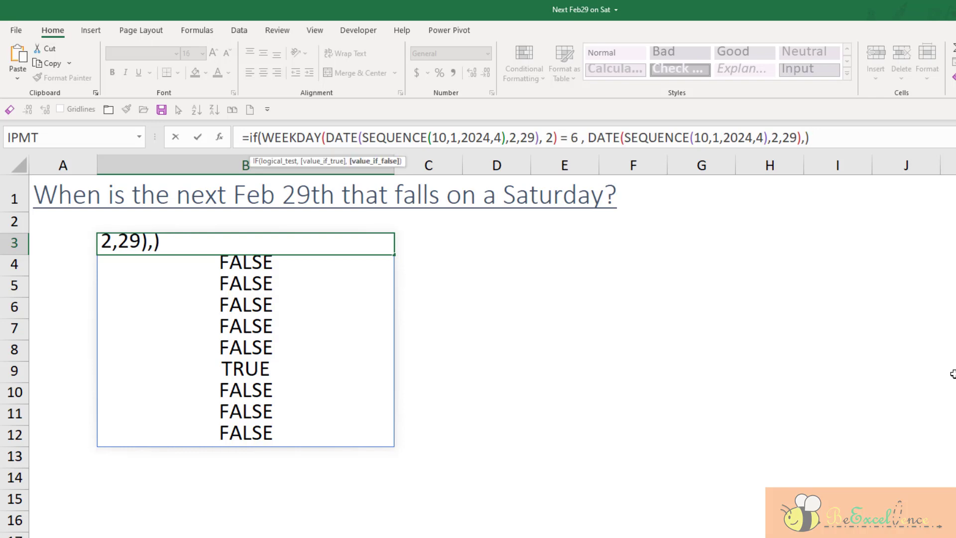
pyautogui.press('BackSpace')
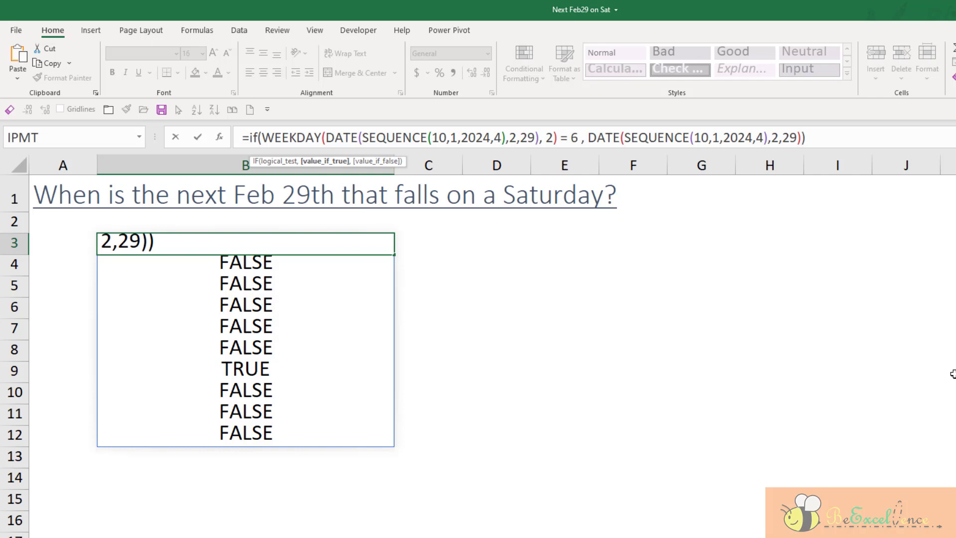
pyautogui.press('Return')
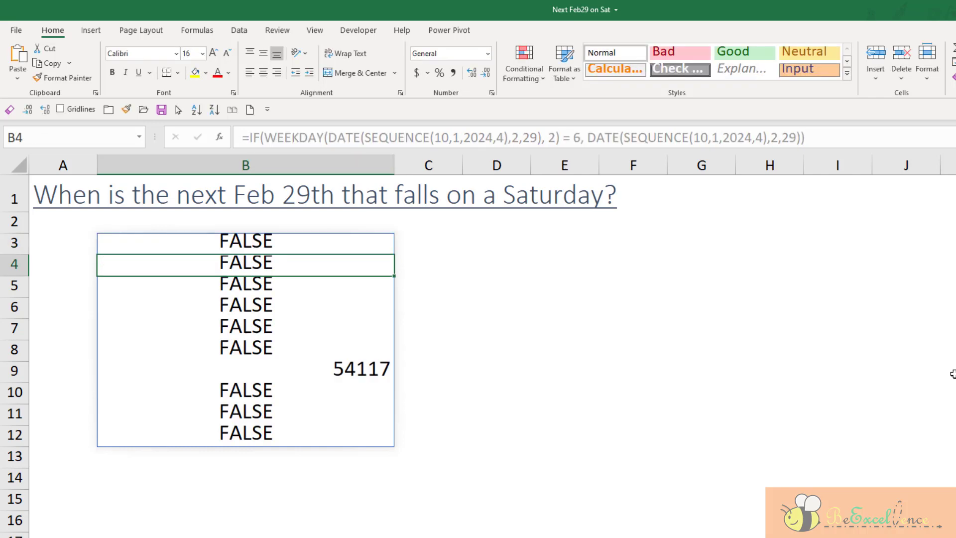
pyautogui.press('Down')
pyautogui.press('Down')
pyautogui.press('Down')
pyautogui.press('Down')
pyautogui.press('Down')
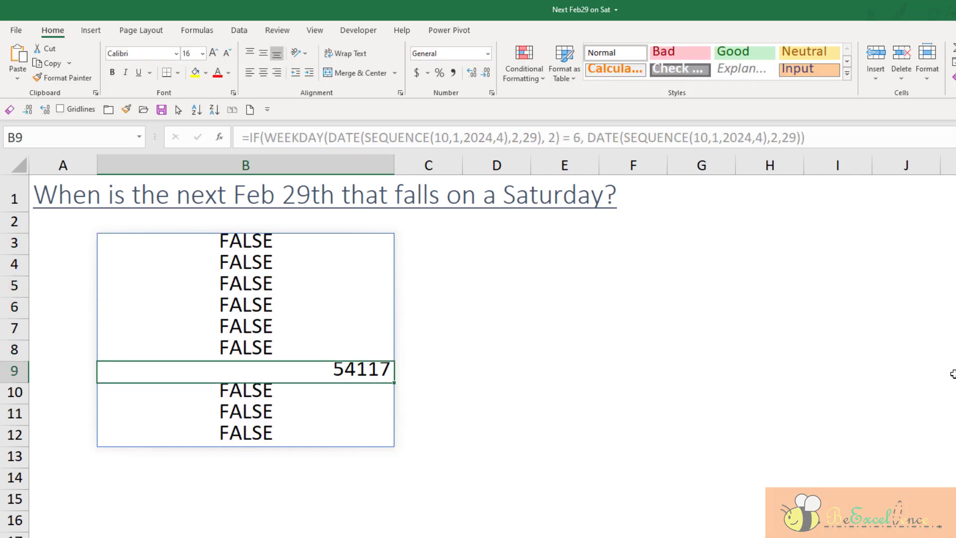
# Format B9 as Long Date to display Saturday, 29 February 2048, then check the B3:B12 spill
pyautogui.click(488, 53)
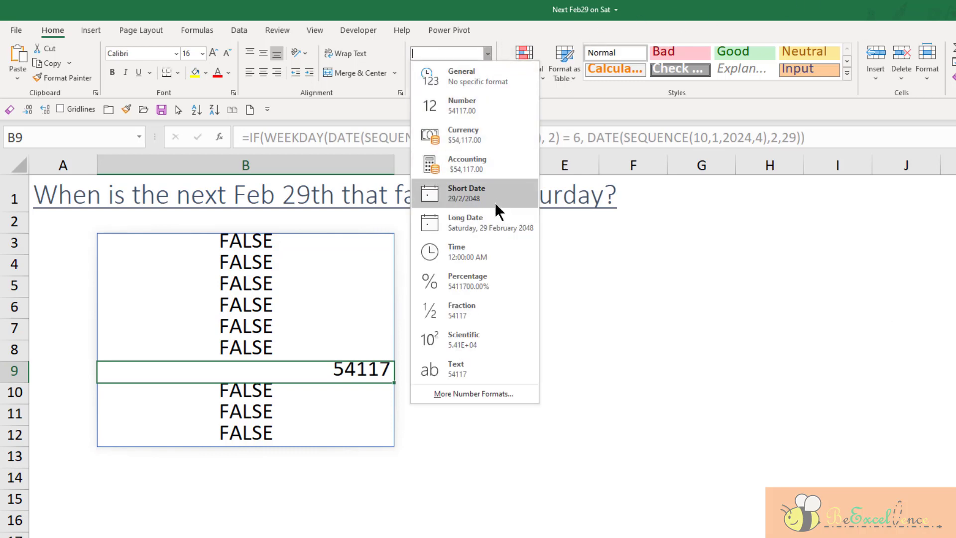
pyautogui.click(496, 218)
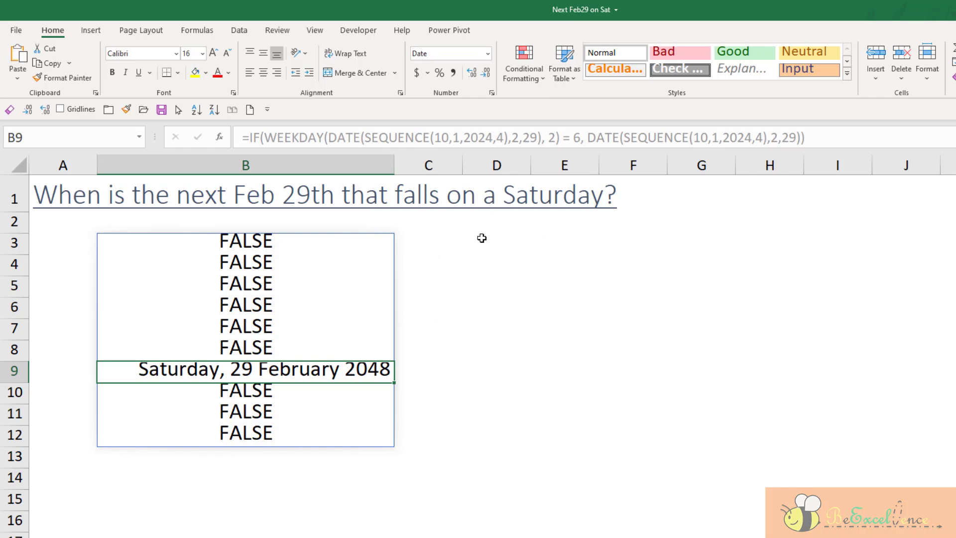
pyautogui.click(370, 249)
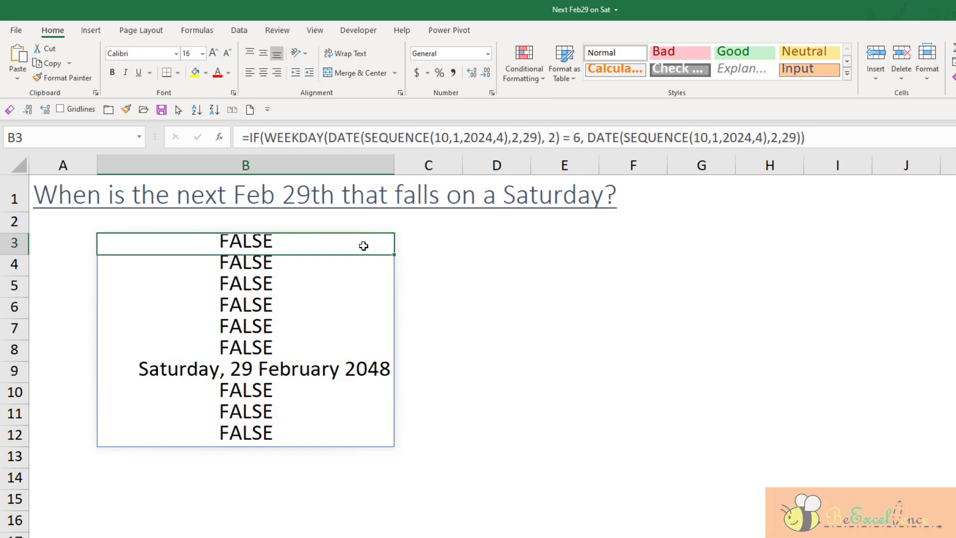
pyautogui.moveTo(362, 242); pyautogui.dragTo(364, 429)
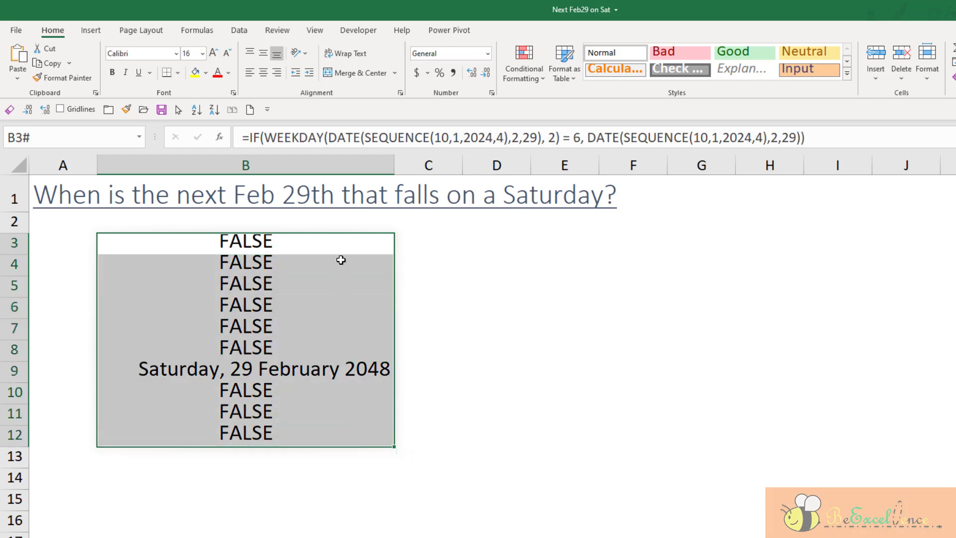
pyautogui.click(337, 249)
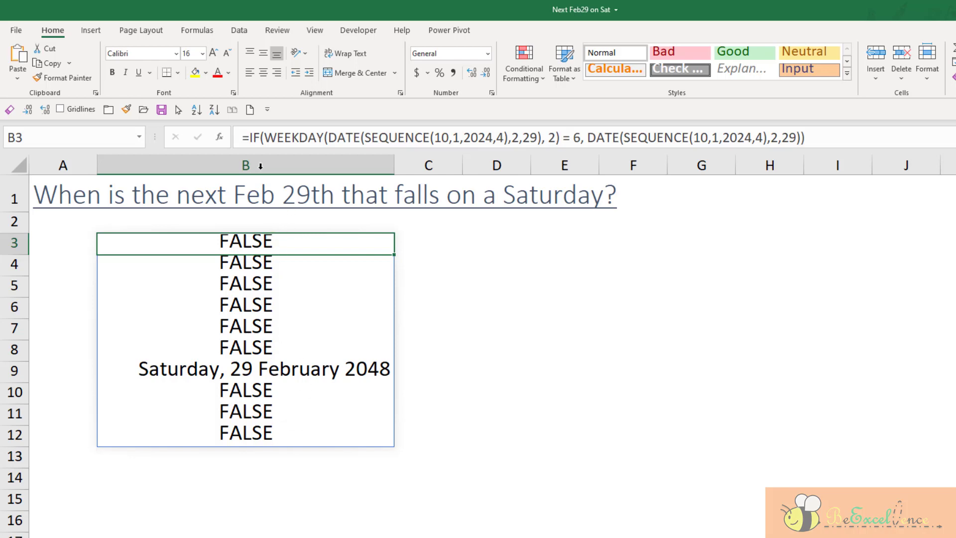
# Wrap B3's IF formula in MIN( ) so B3 alone shows 54117
pyautogui.click(253, 137)
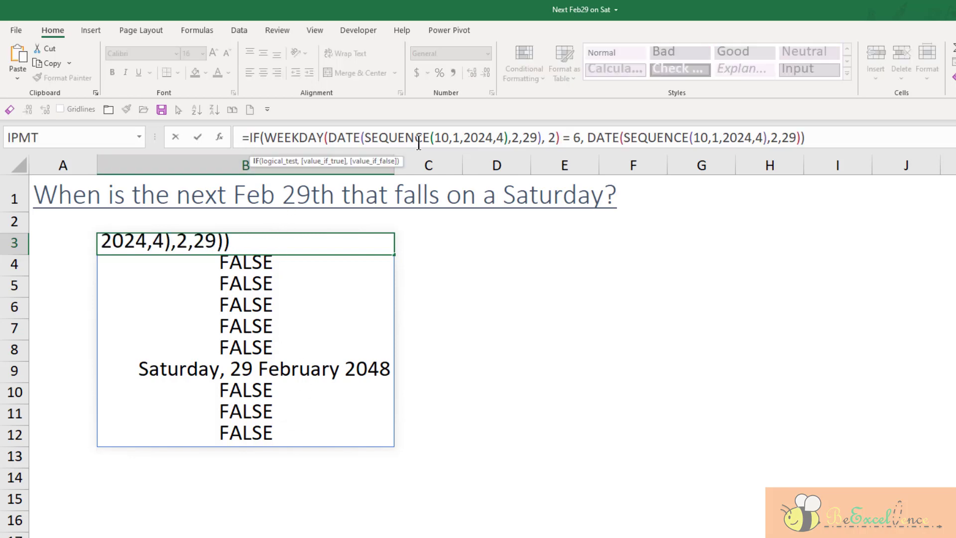
pyautogui.write('MIN')
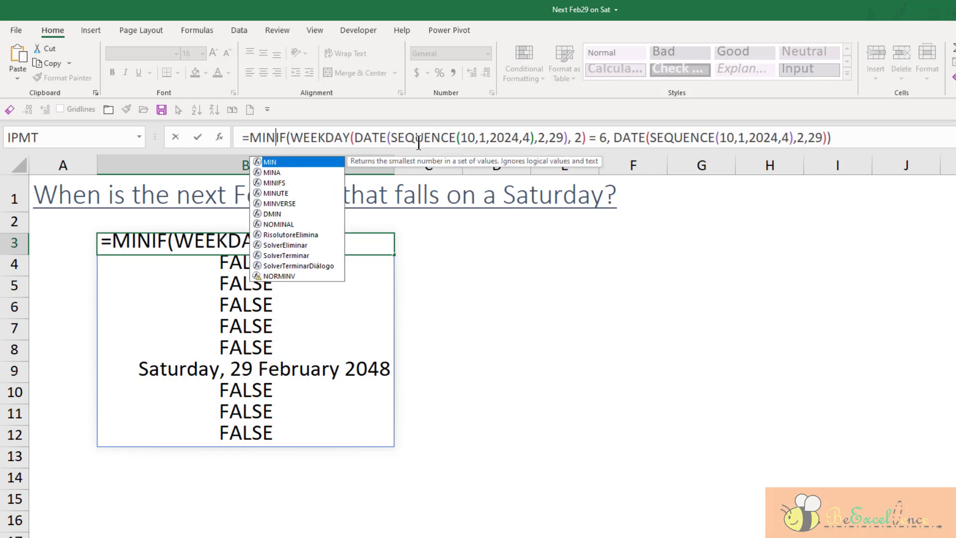
pyautogui.write('(')
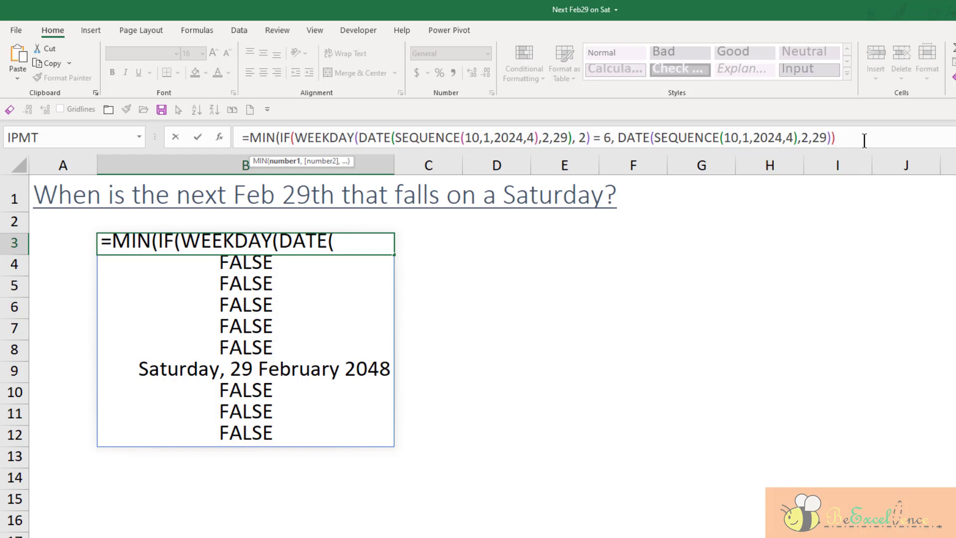
pyautogui.write(')')
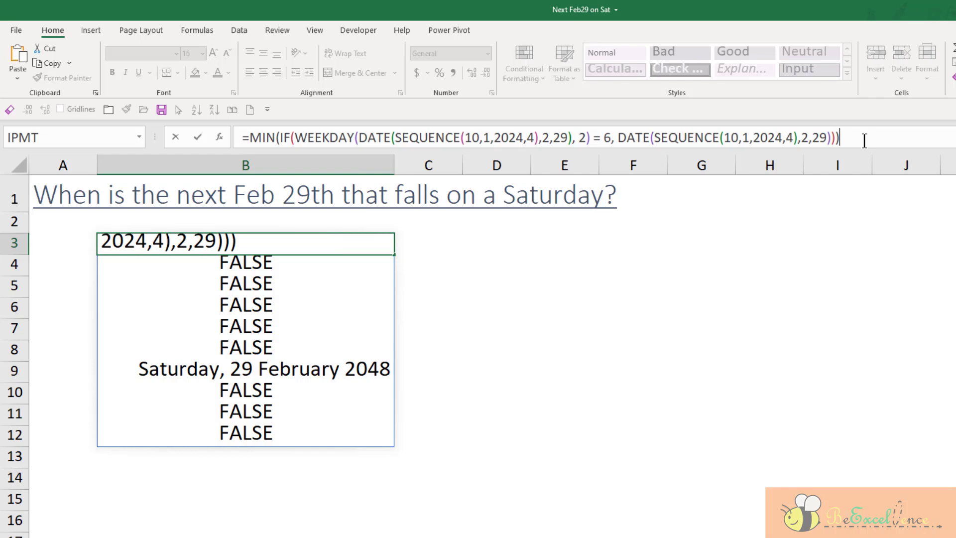
pyautogui.press('Return')
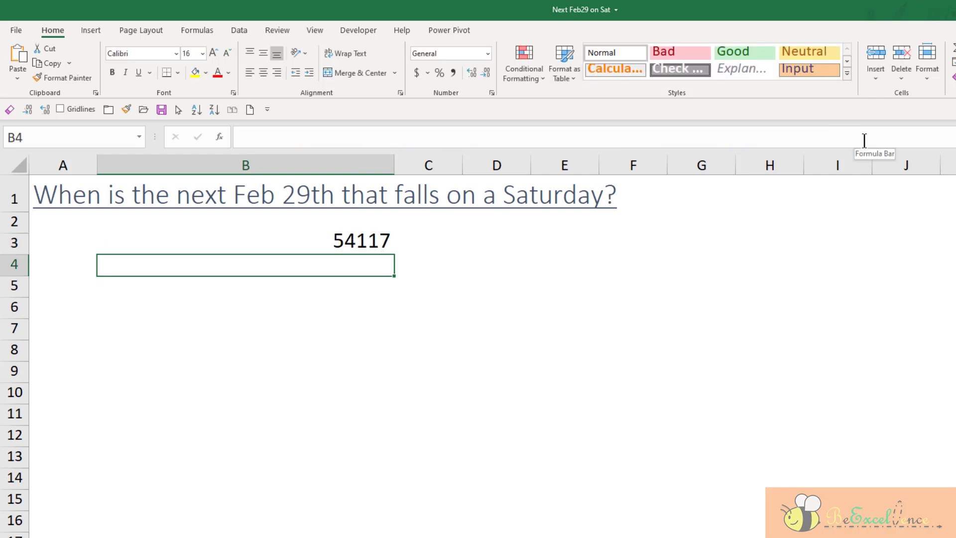
pyautogui.press('Up')
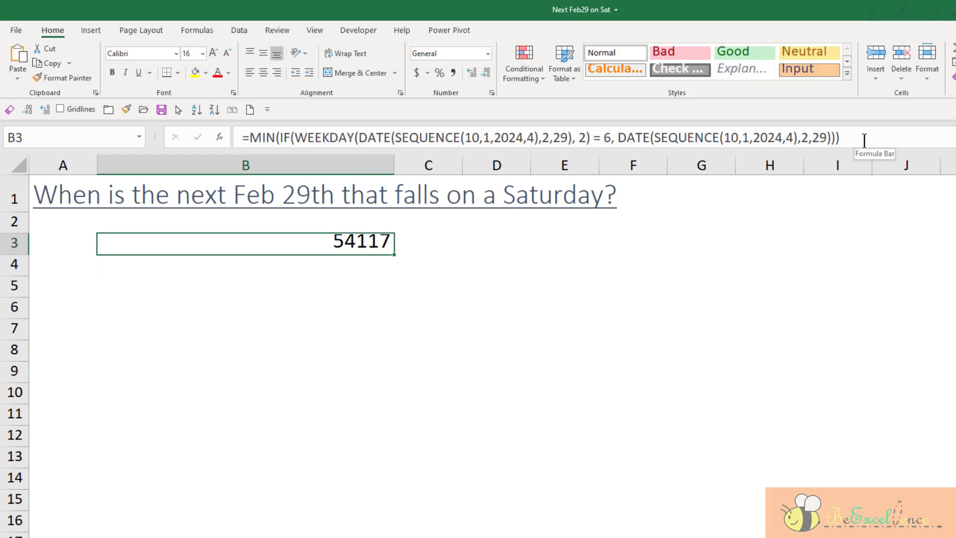
# Apply the Long Date format to B3 so it reads Saturday, 29 February 2048
pyautogui.click(487, 54)
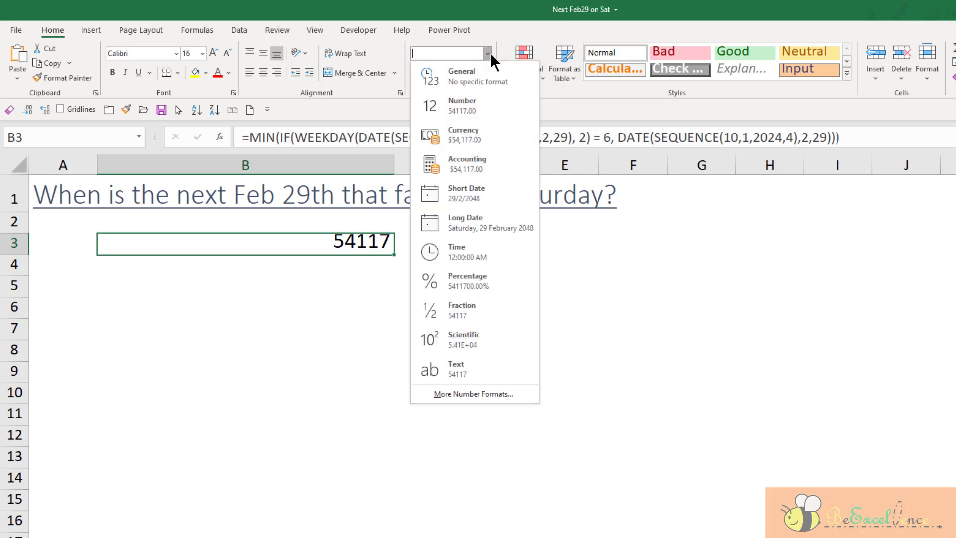
pyautogui.click(518, 234)
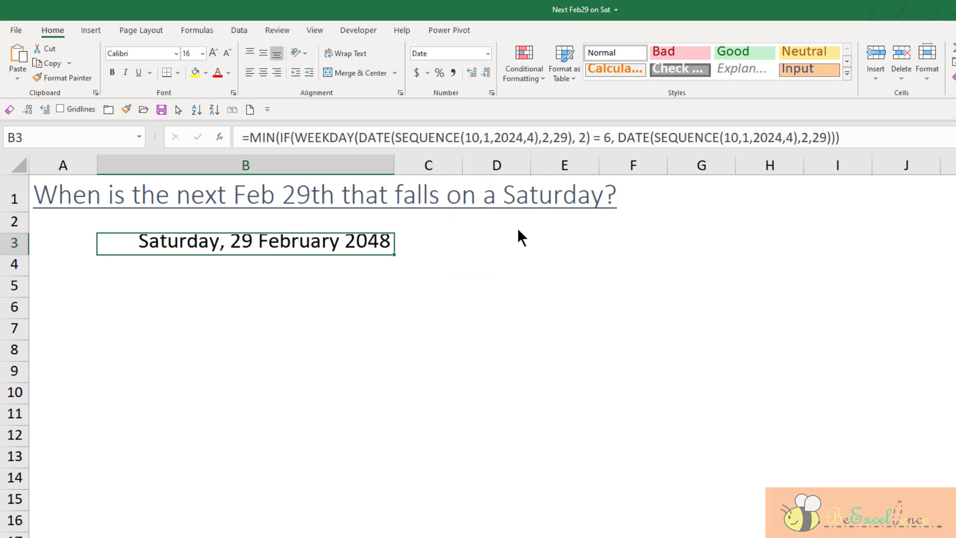